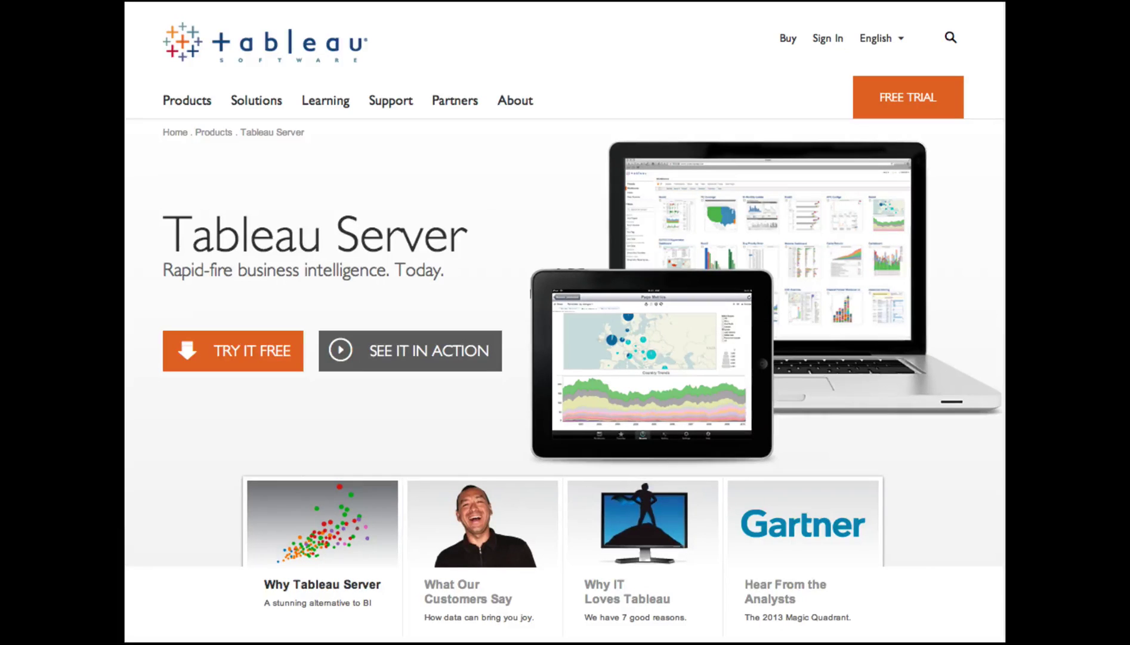
- Open online.tableausoftware.com in a new Chrome tab
key(super+t)
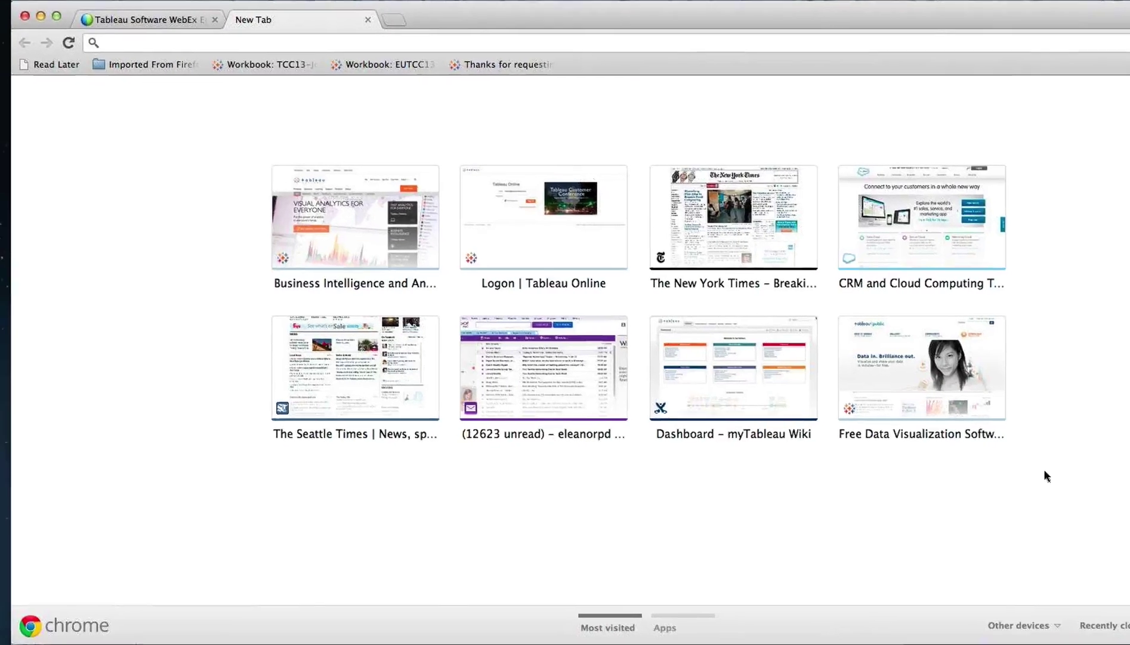
click(137, 45)
text(opnlin)
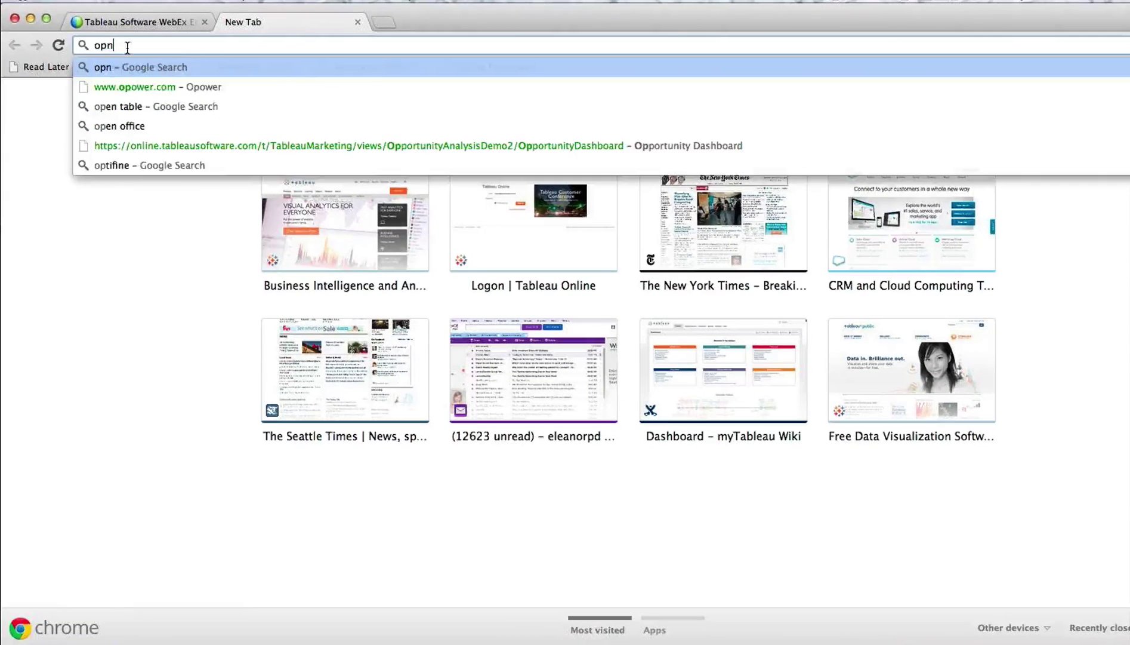
key(BackSpace)
key(BackSpace)
key(BackSpace)
key(BackSpace)
key(BackSpace)
text(nline.tableausoftware.com)
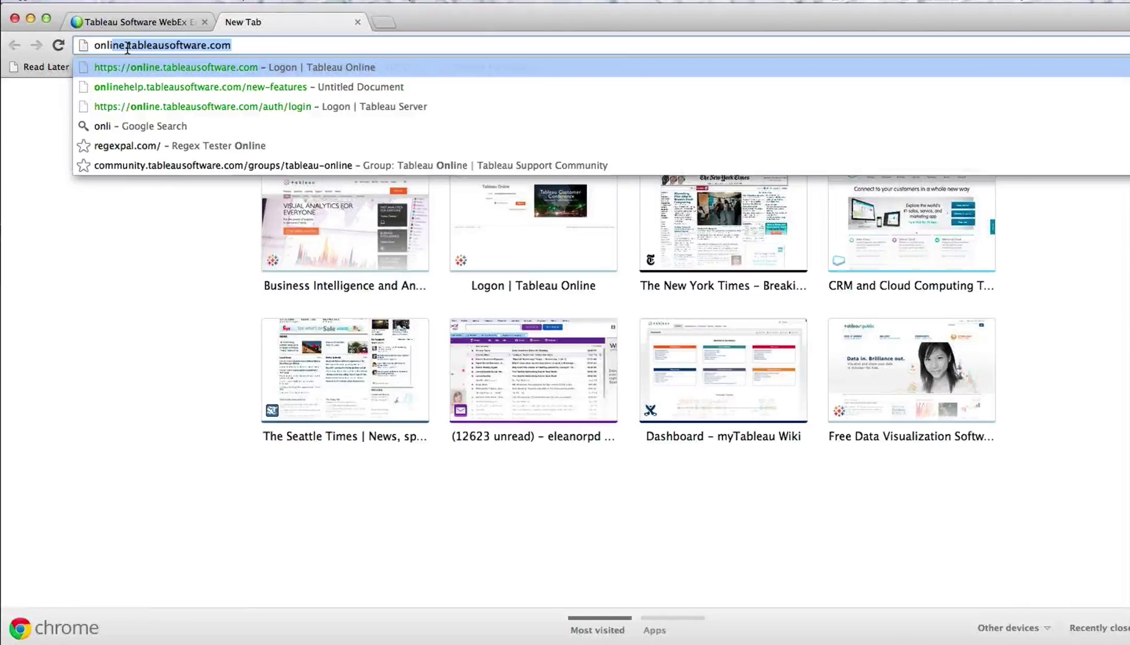
key(Return)
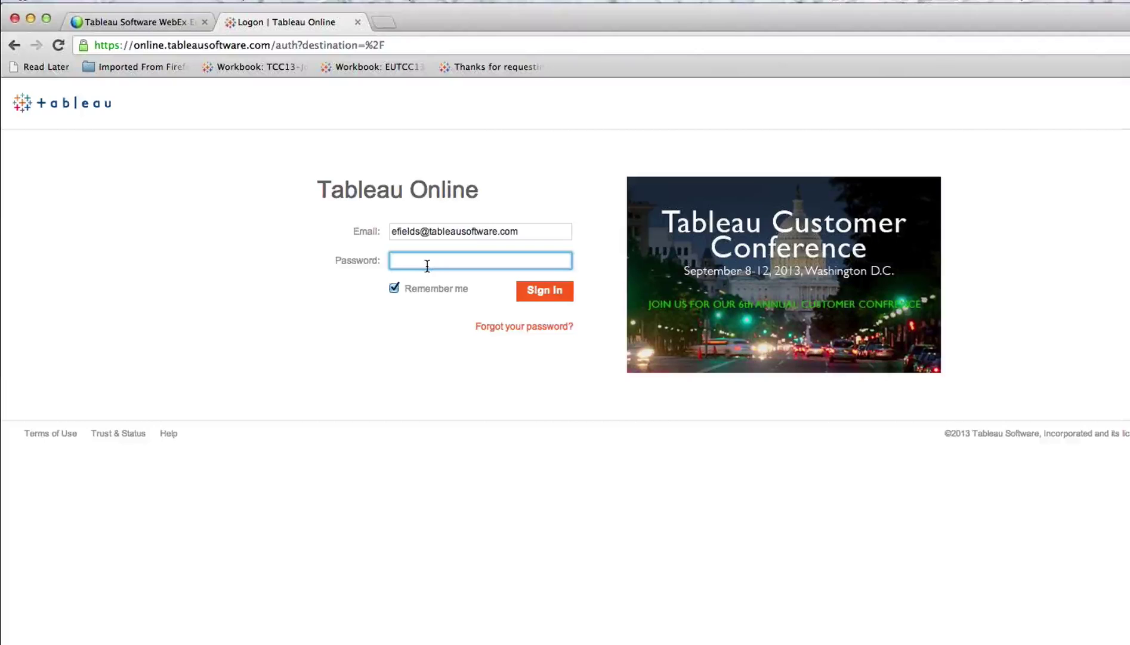
- Enter the account password, sign in and choose the Tableau Marketing site
text(********)
click(545, 297)
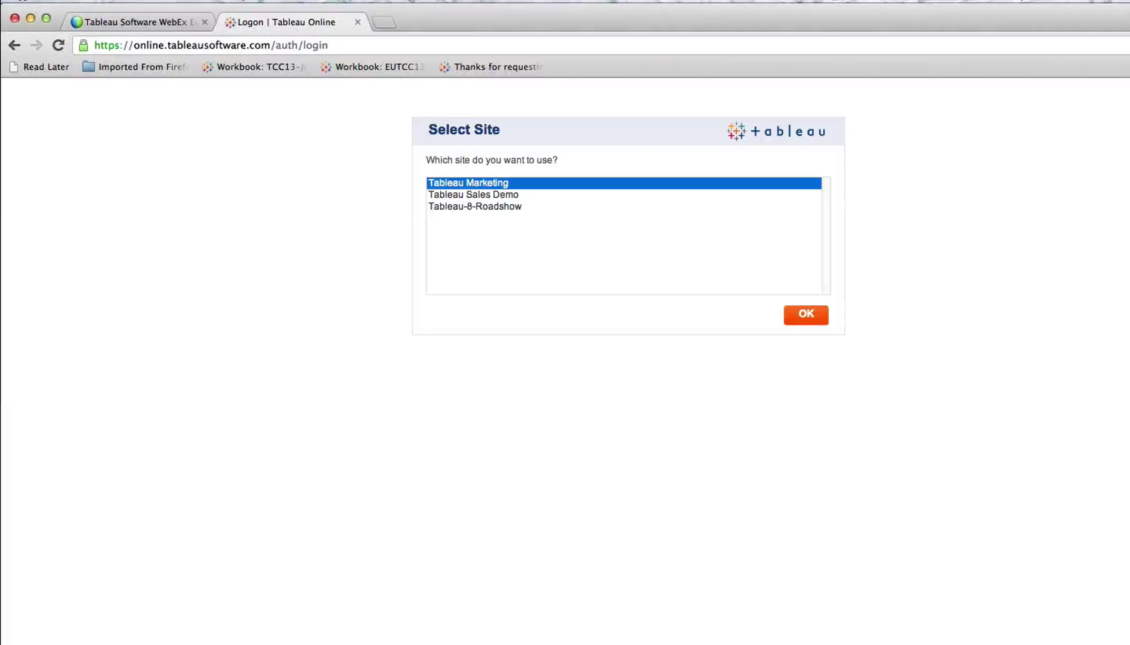
click(804, 320)
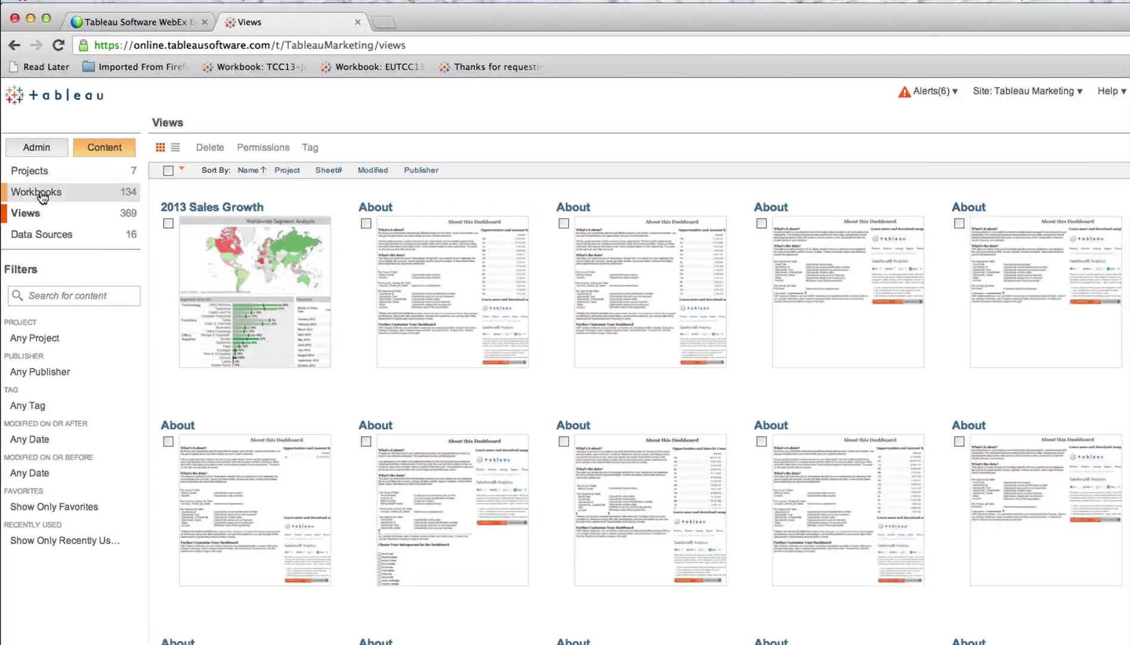
- Browse Workbooks, then Projects, and open the iPad project's workbook list
click(42, 196)
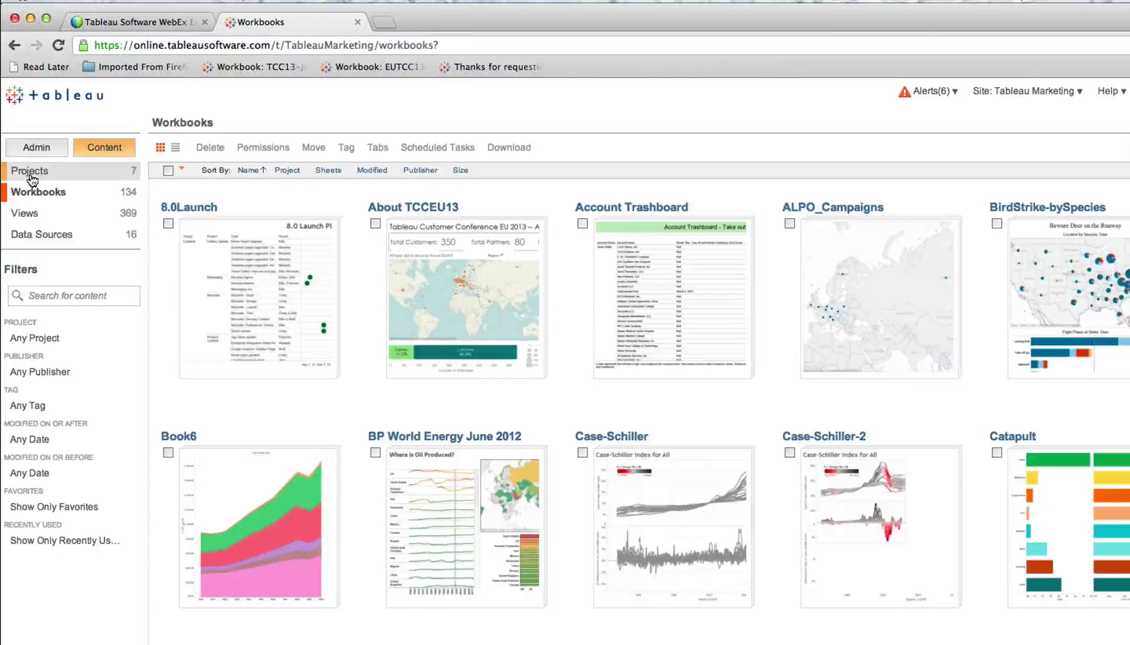
click(37, 148)
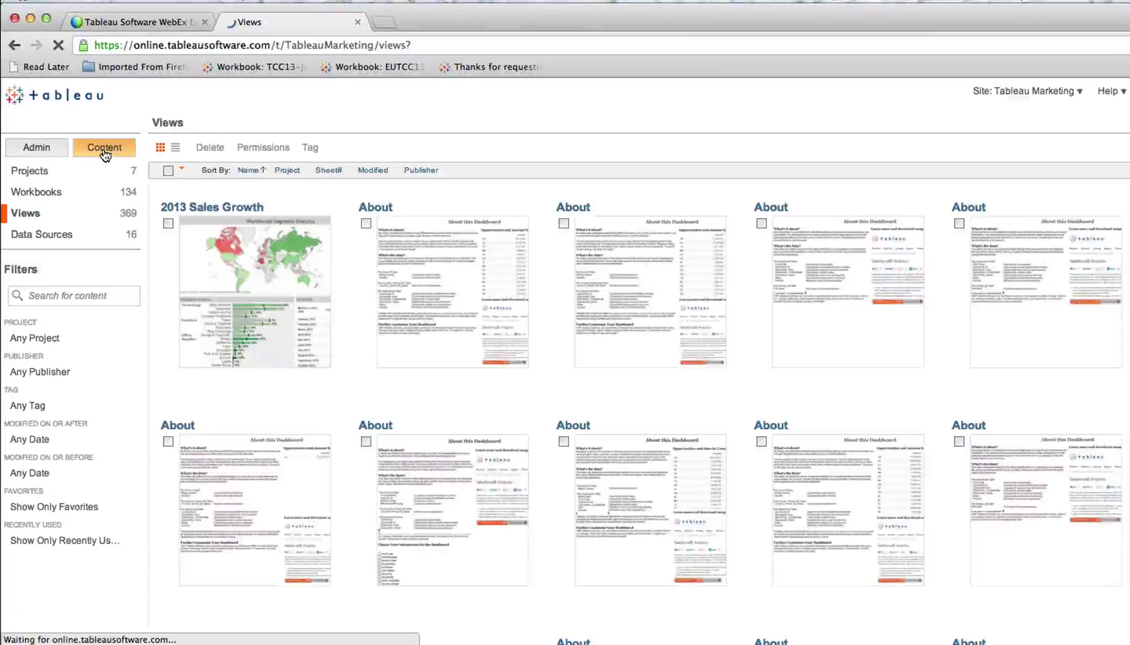
click(39, 172)
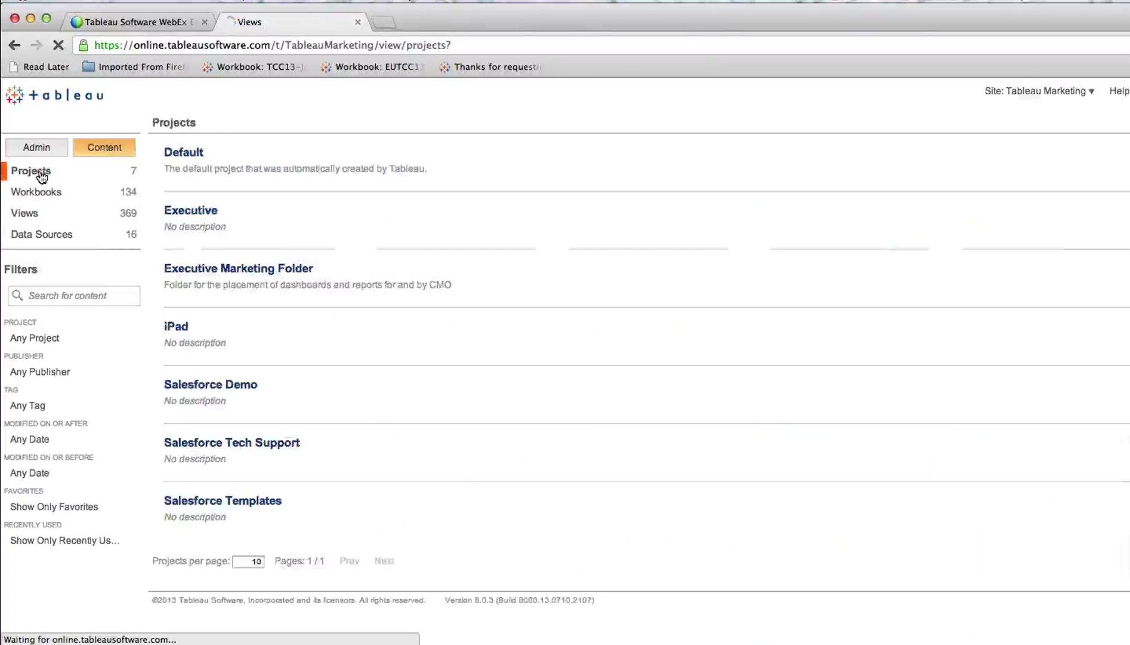
click(175, 359)
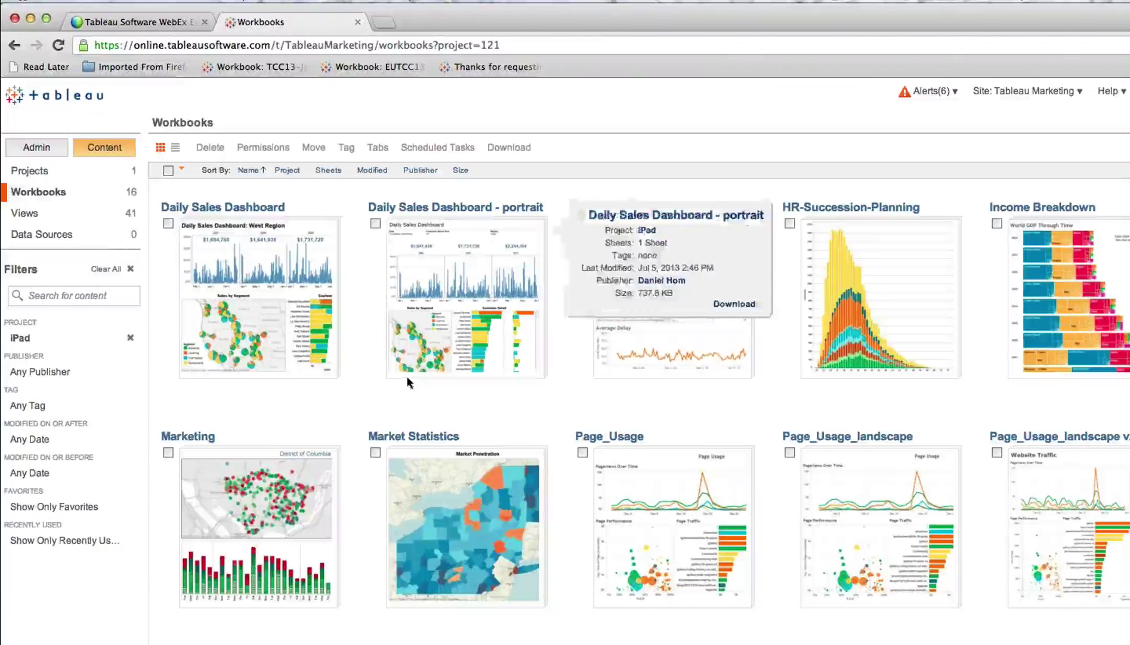
- Open the Daily Sales Dashboard and filter it to the East region
click(268, 272)
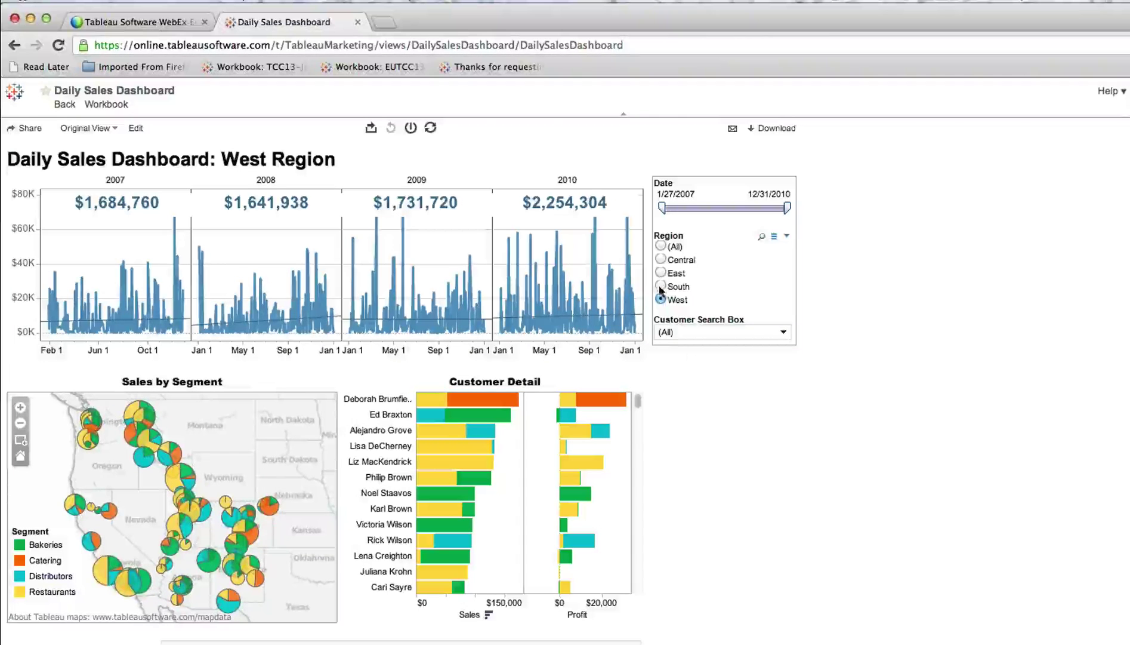
click(661, 285)
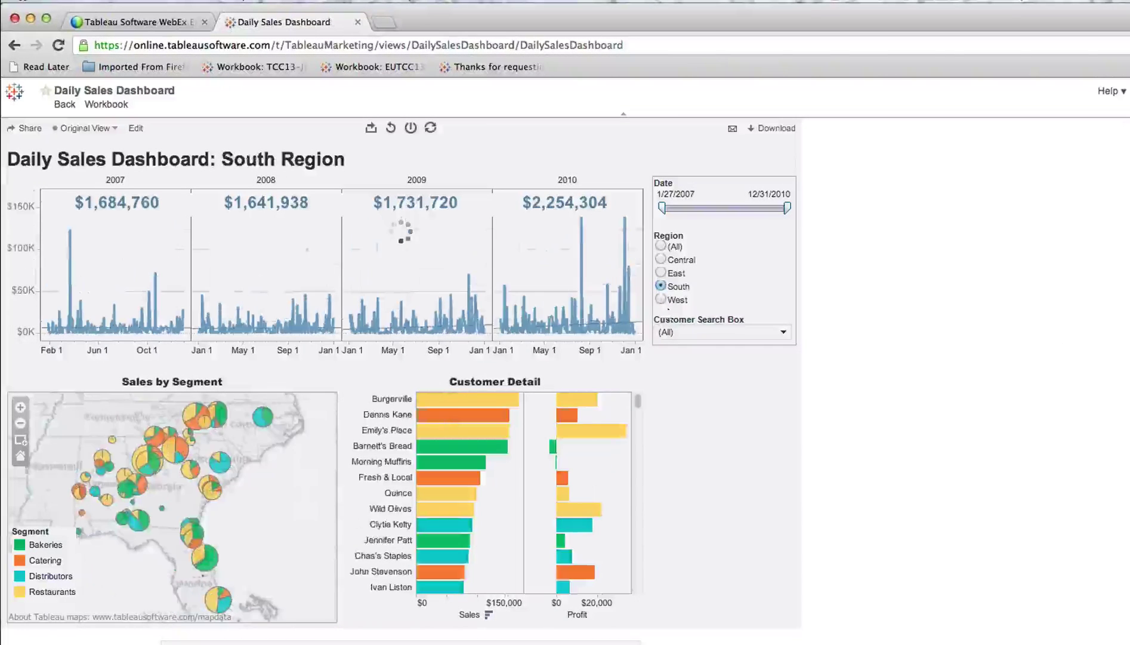
click(675, 273)
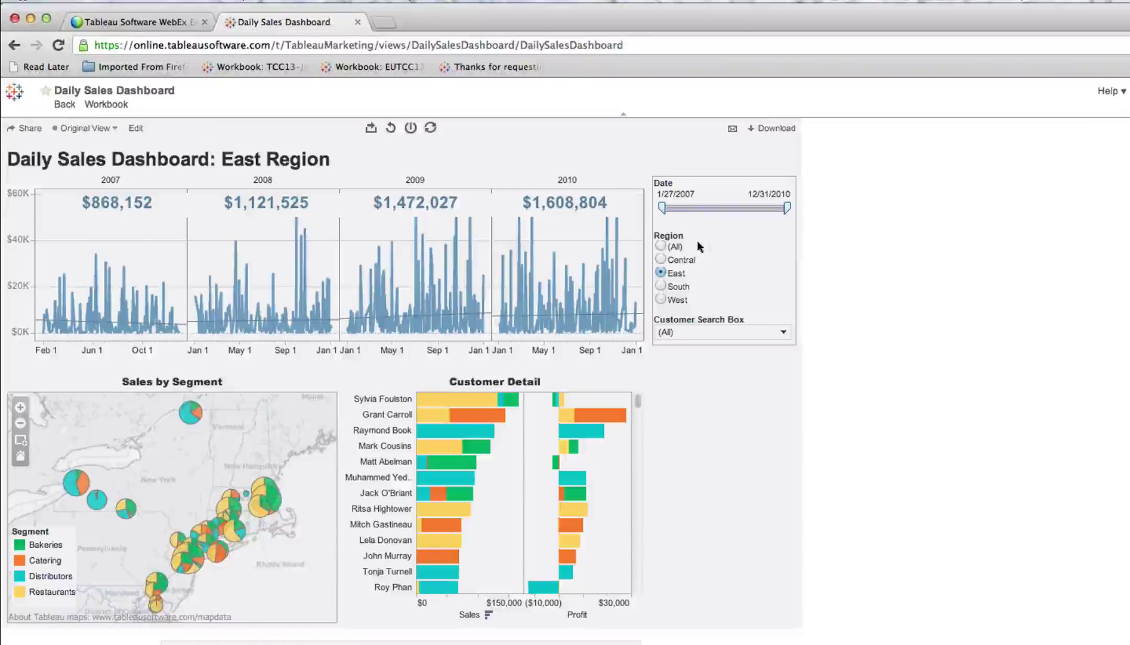
- Move the Date slider's start to 2/2/2010, then close the Customer Search Box unused
drag(662, 208, 722, 208)
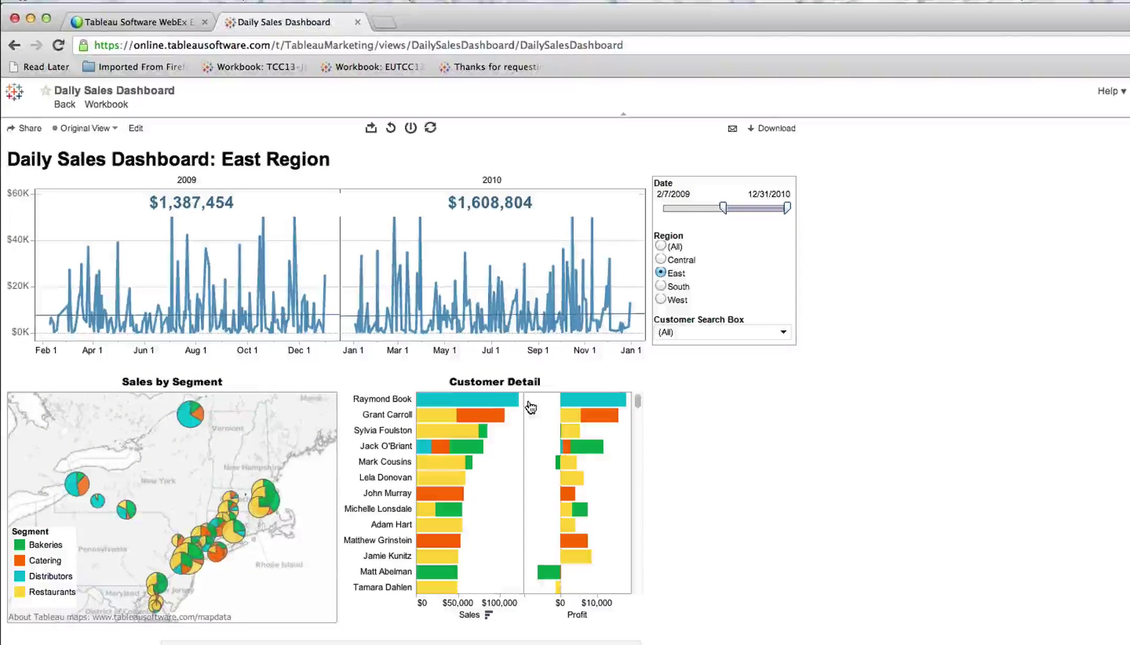
mouse_move(491, 404)
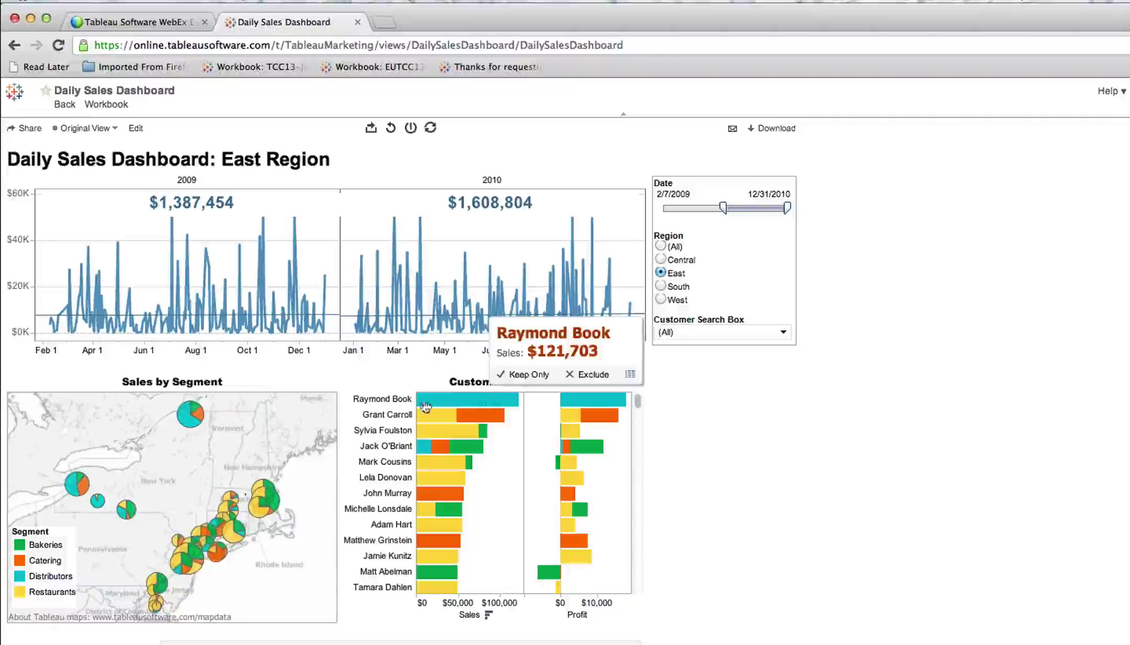
mouse_move(276, 507)
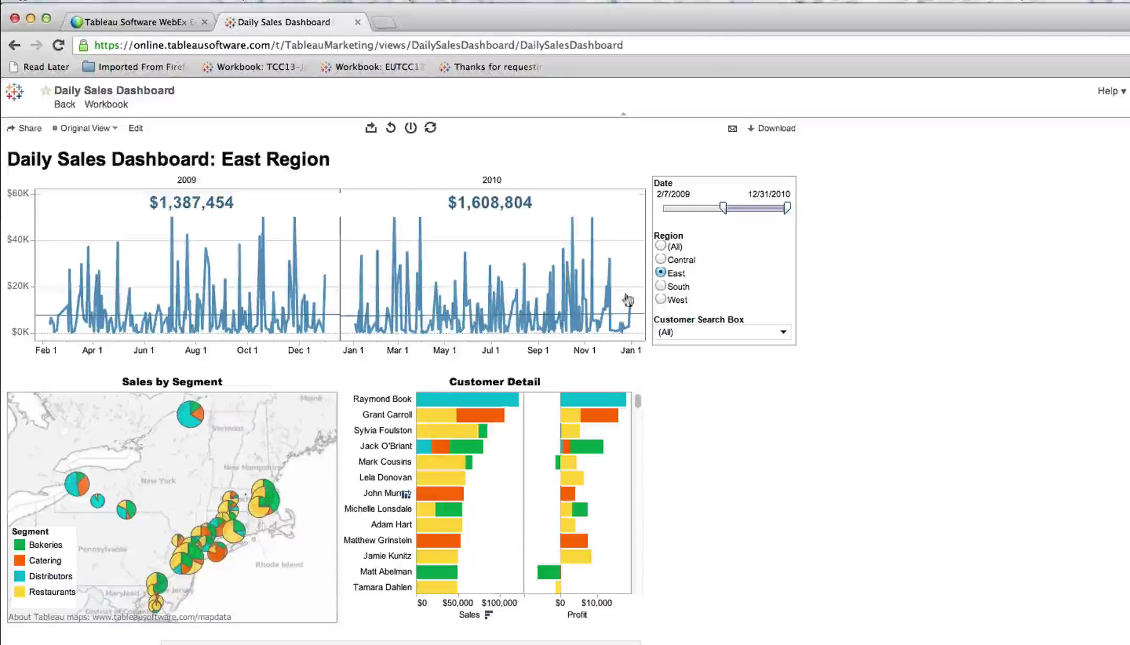
drag(724, 206, 750, 207)
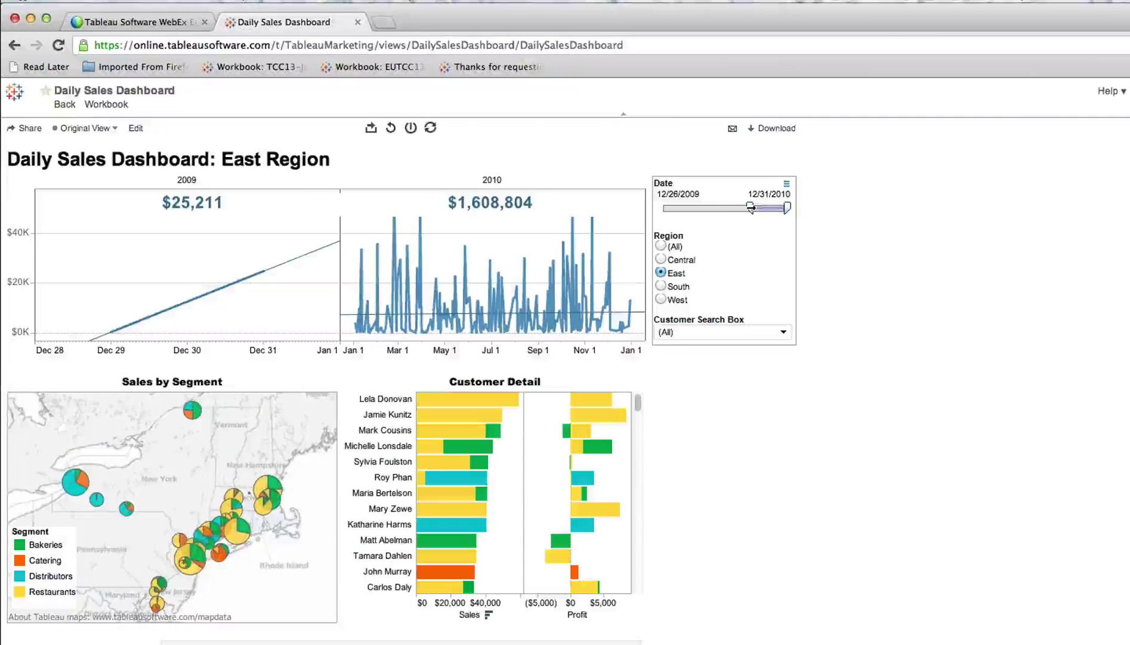
drag(750, 207, 753, 207)
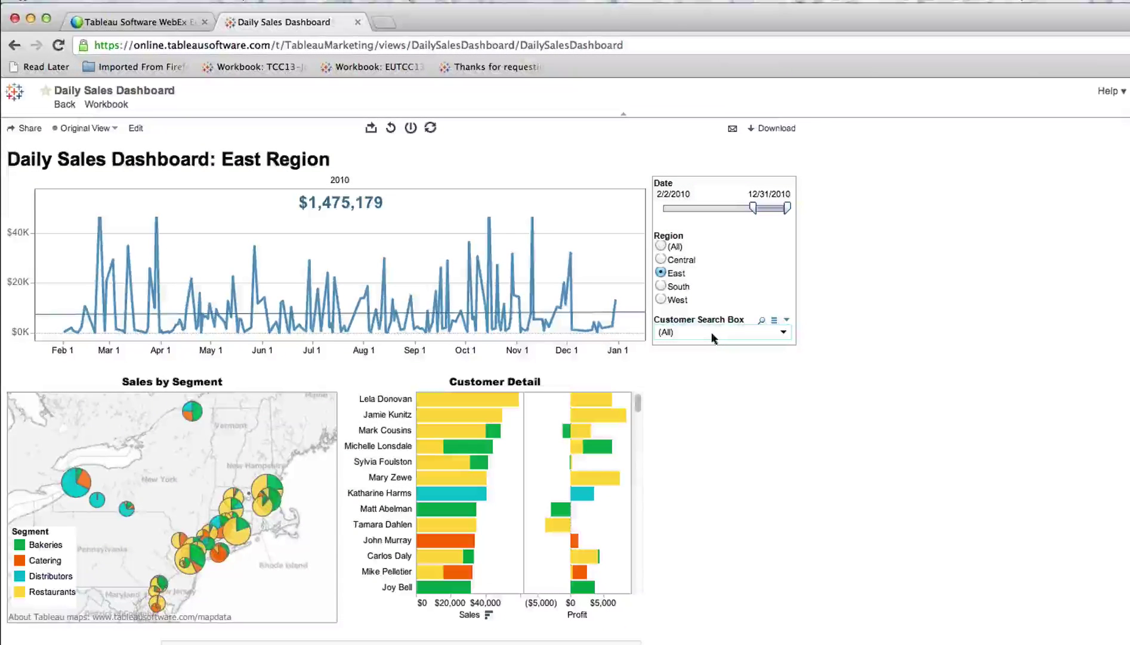
click(713, 335)
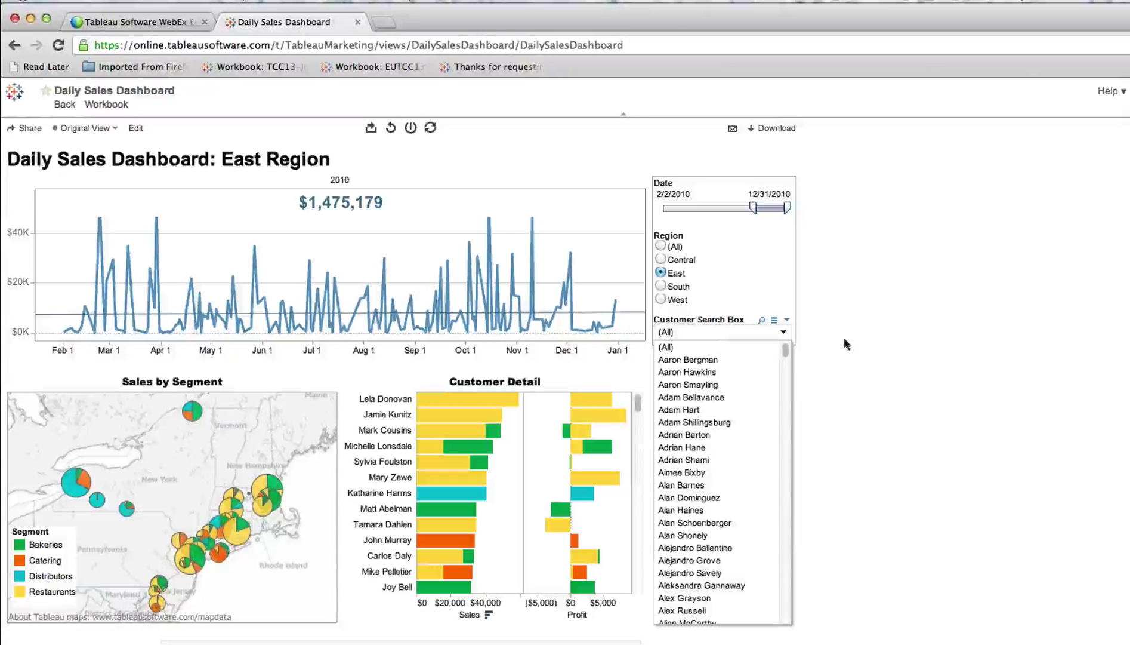
click(821, 270)
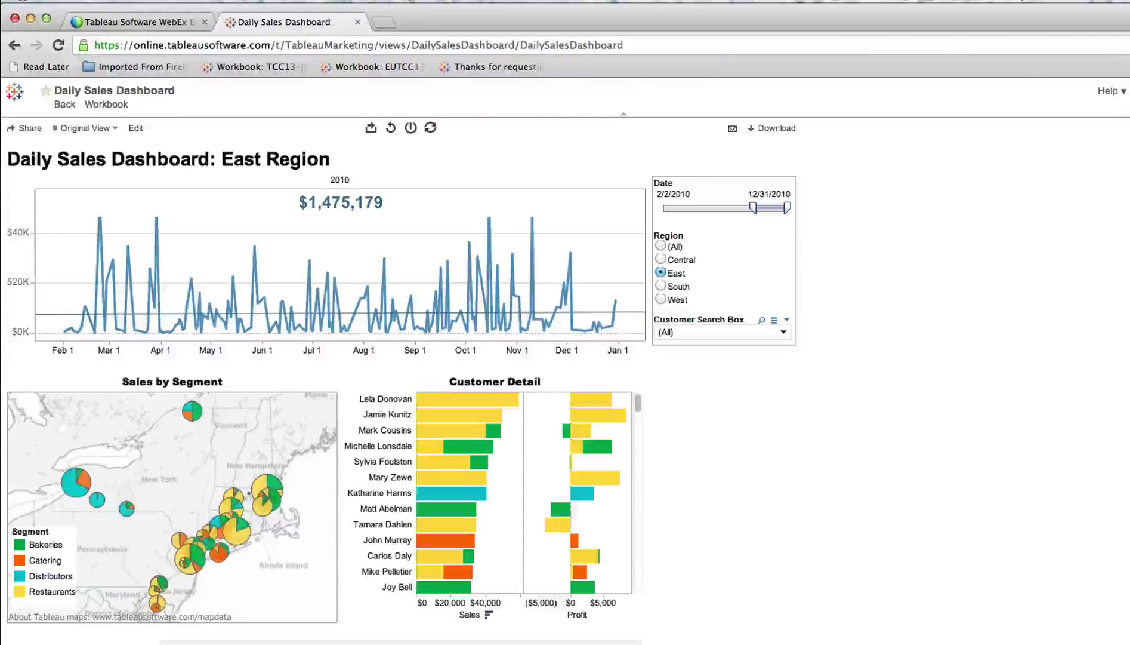
- Return to Content via the Tableau logo and scroll through the full Workbooks grid
click(25, 123)
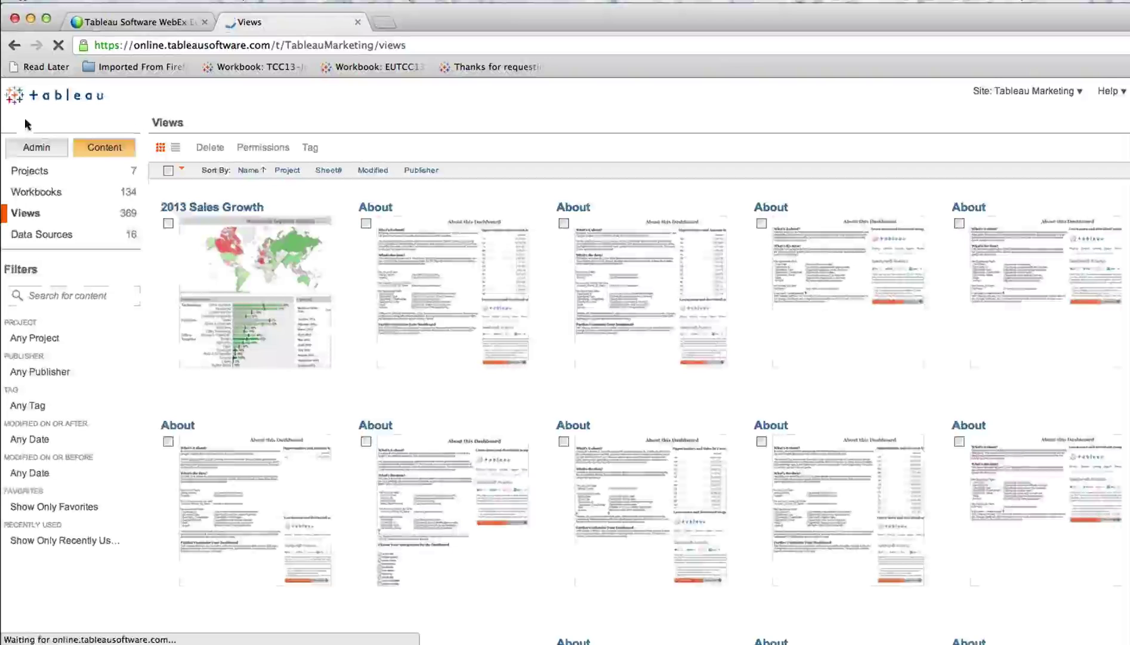
click(37, 192)
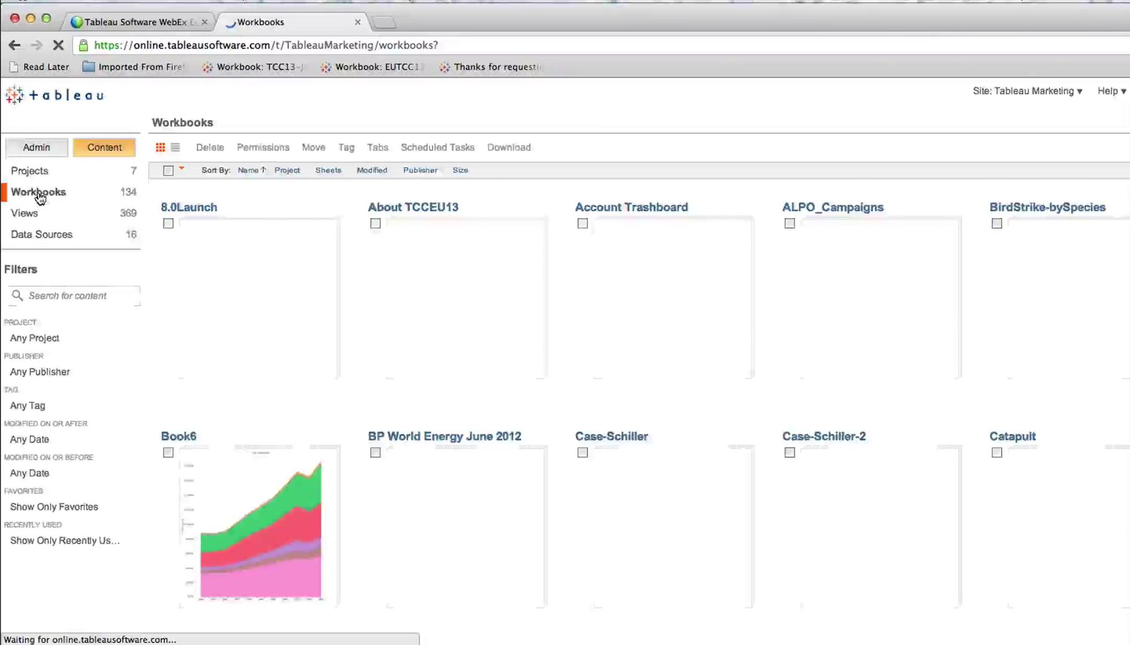
mouse_move(365, 463)
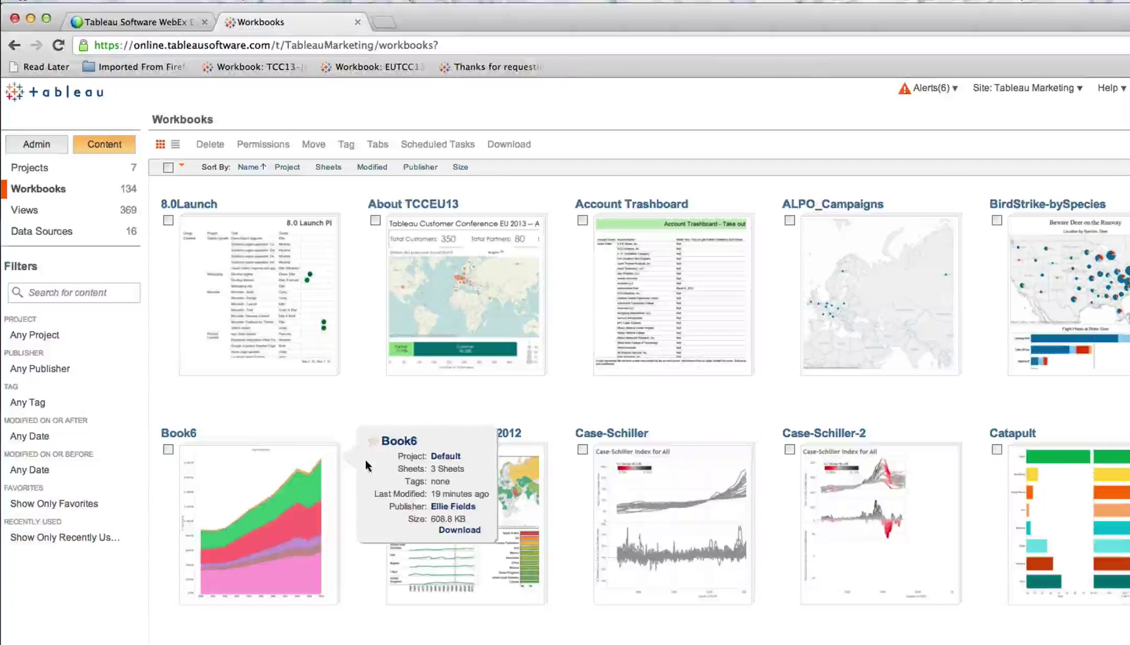
scroll(366, 459, down, 6)
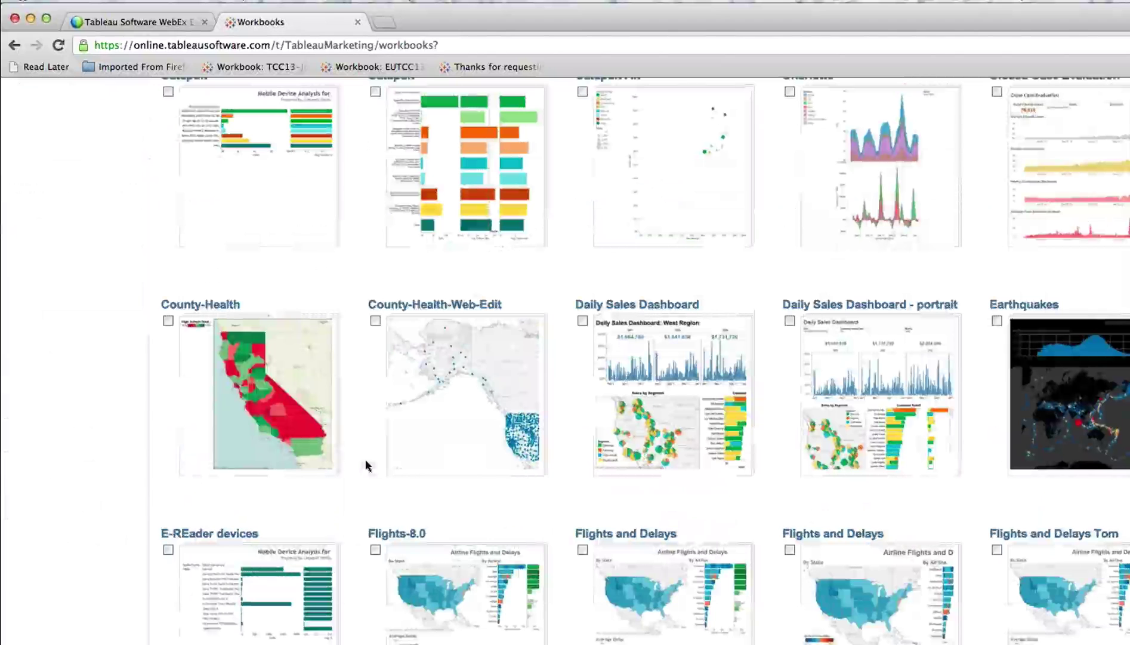
scroll(366, 459, down, 8)
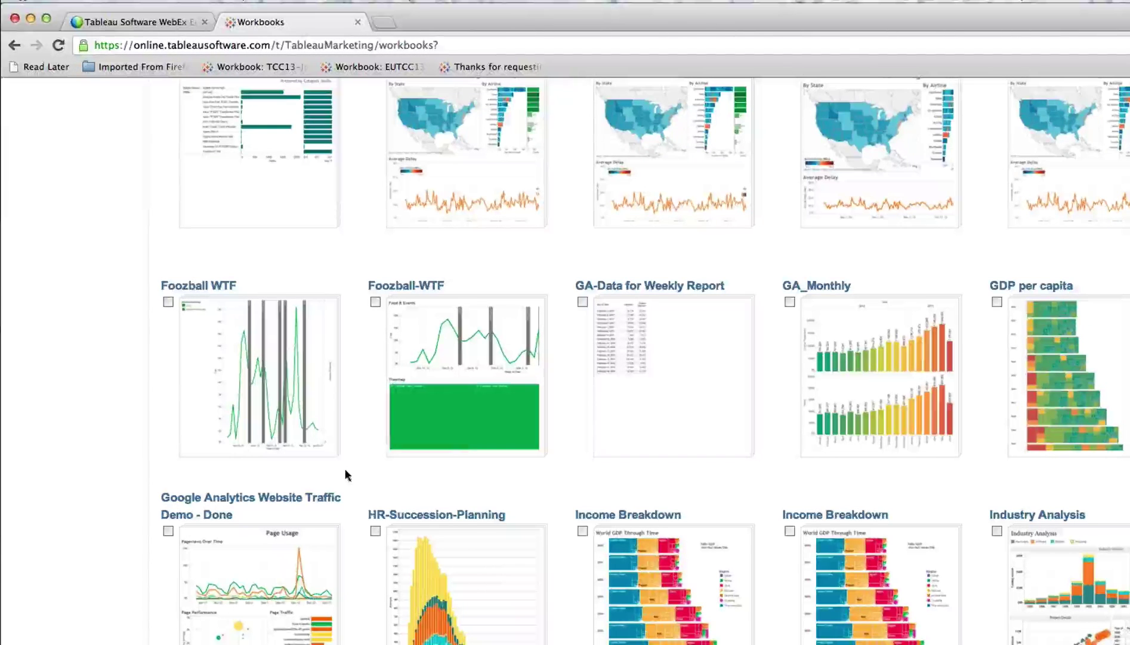
scroll(346, 474, down, 6)
scroll(345, 474, up, 7)
- Review the County Health Dataxls and Cases (Salesforce) data sources, then list the seven projects
scroll(345, 474, up, 10)
click(43, 234)
click(252, 240)
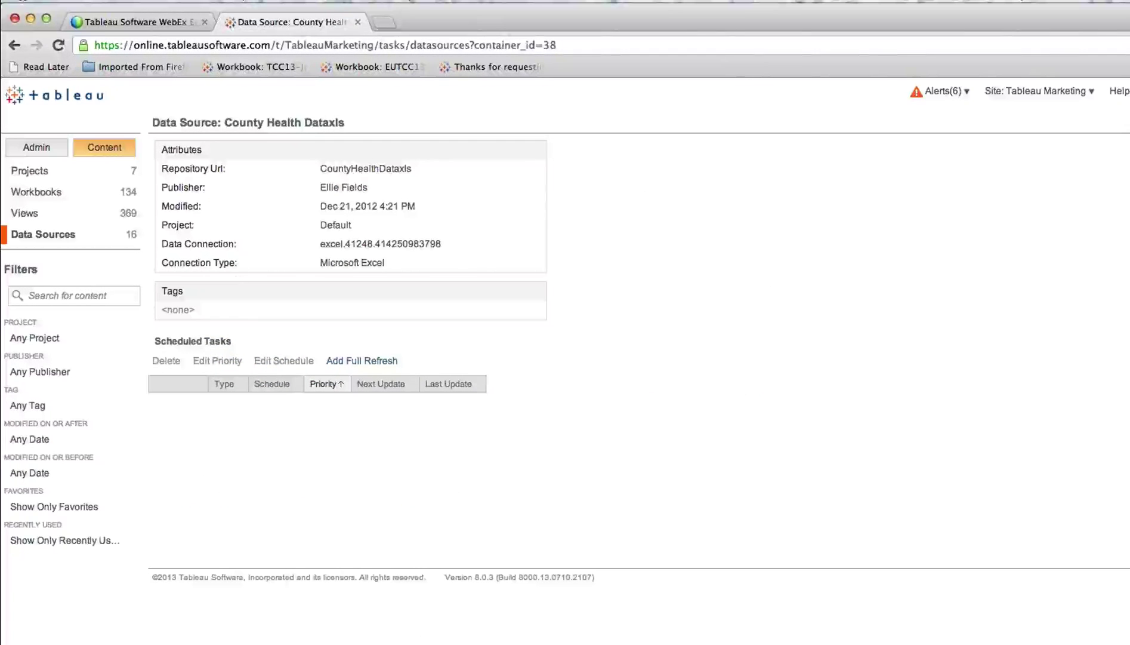
click(48, 237)
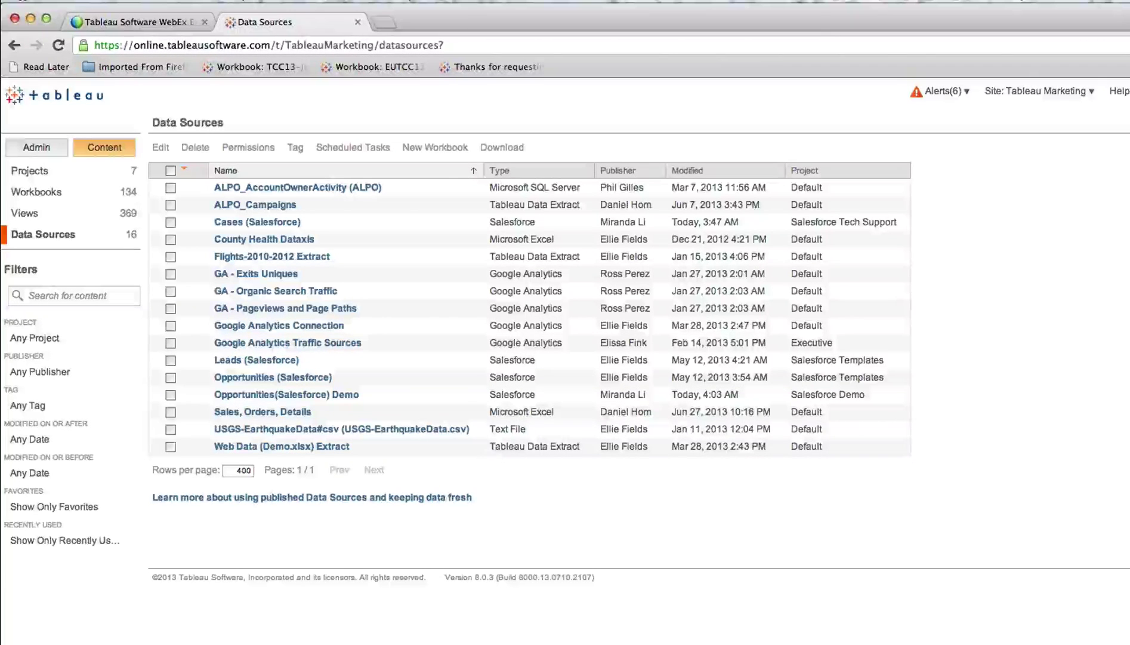
click(270, 226)
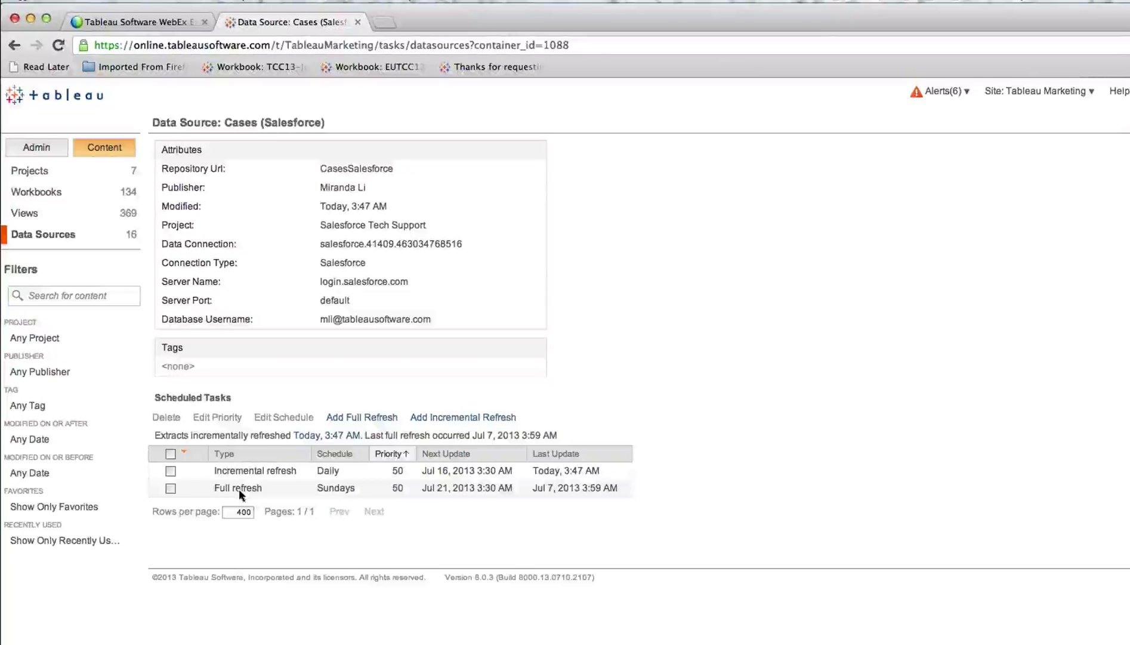
click(33, 171)
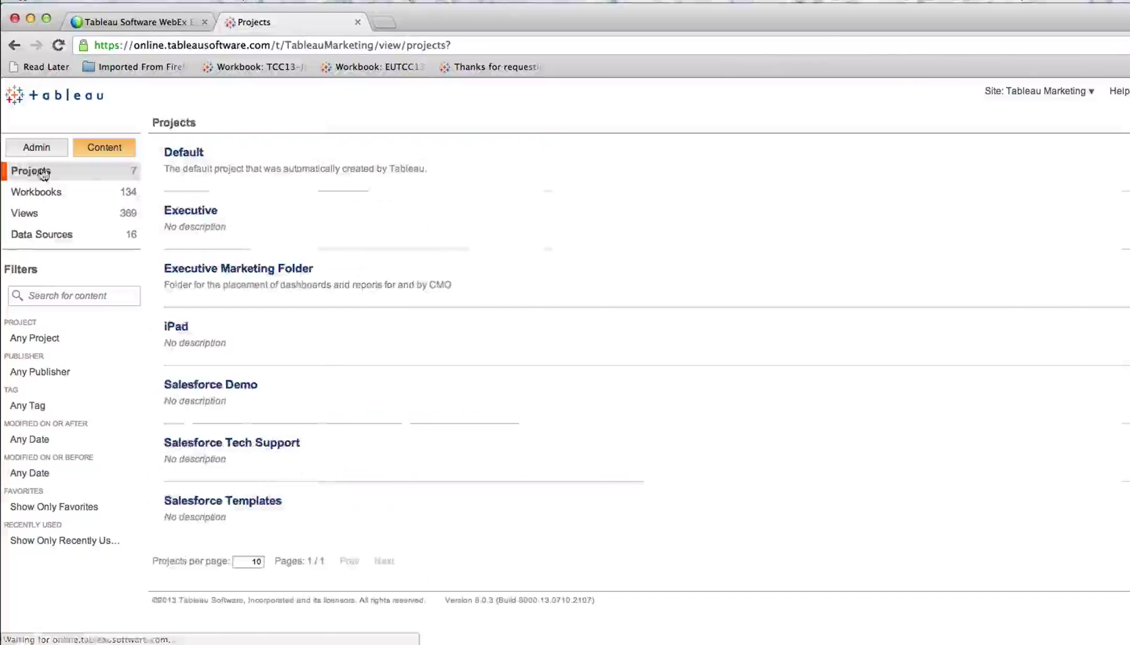
- Open the Executive Marketing Folder project, snap Chrome to the right half, and bring up Tableau Desktop
click(204, 274)
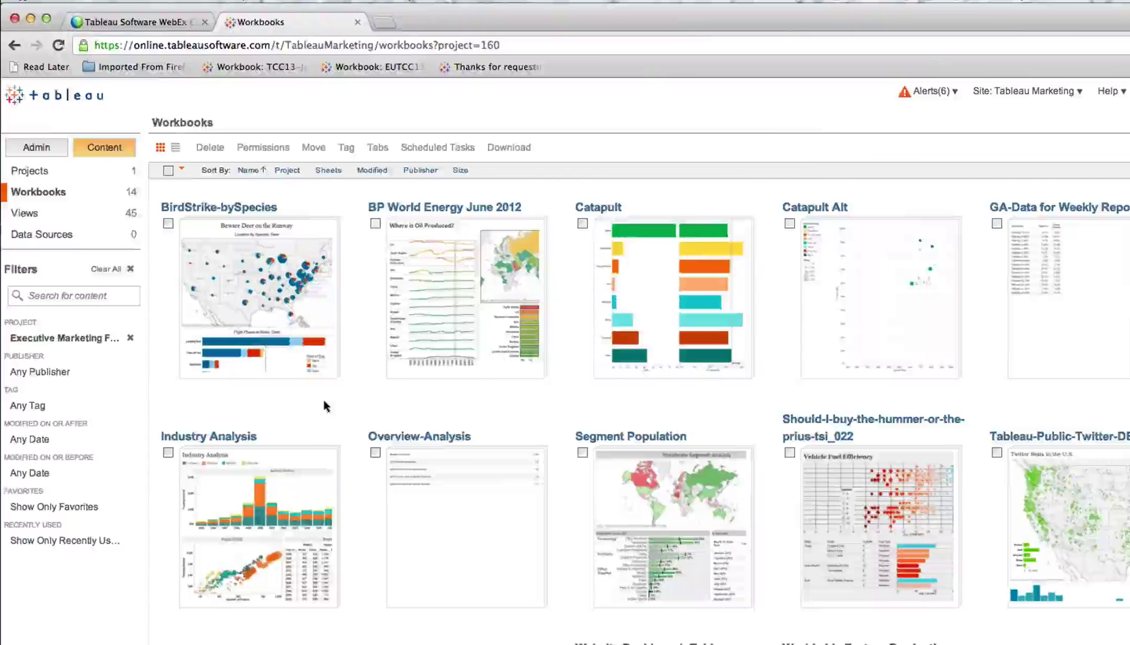
key(super+alt+Right)
click(422, 414)
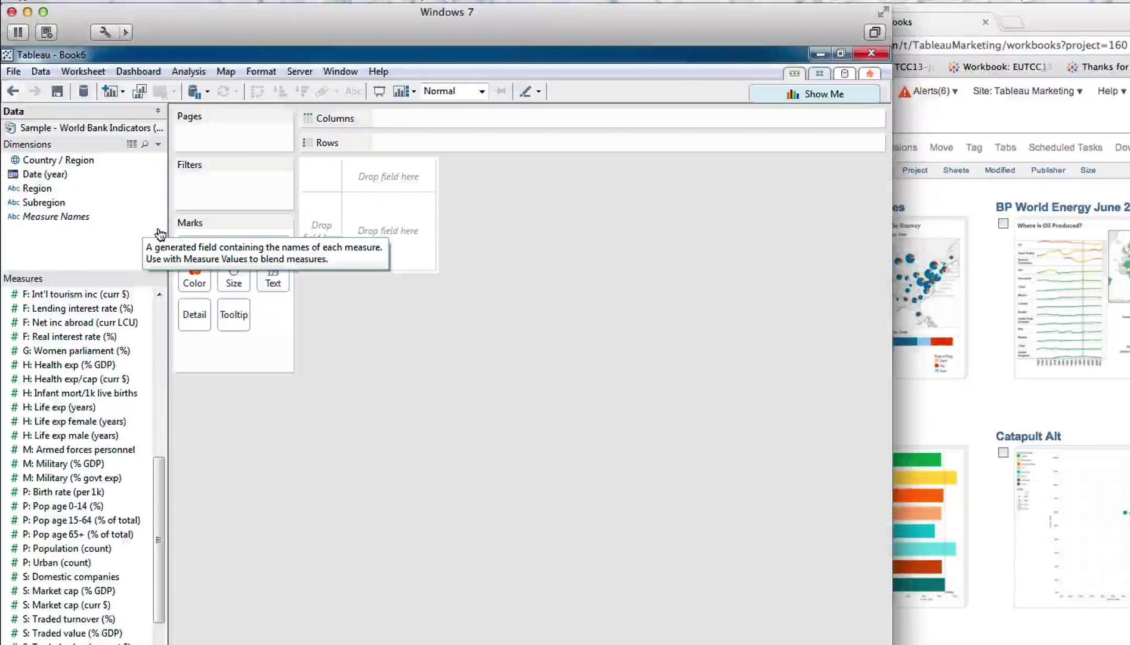
- Bring up Connect to Data with Ctrl+D and maximise the Tableau Desktop window
key(ctrl+d)
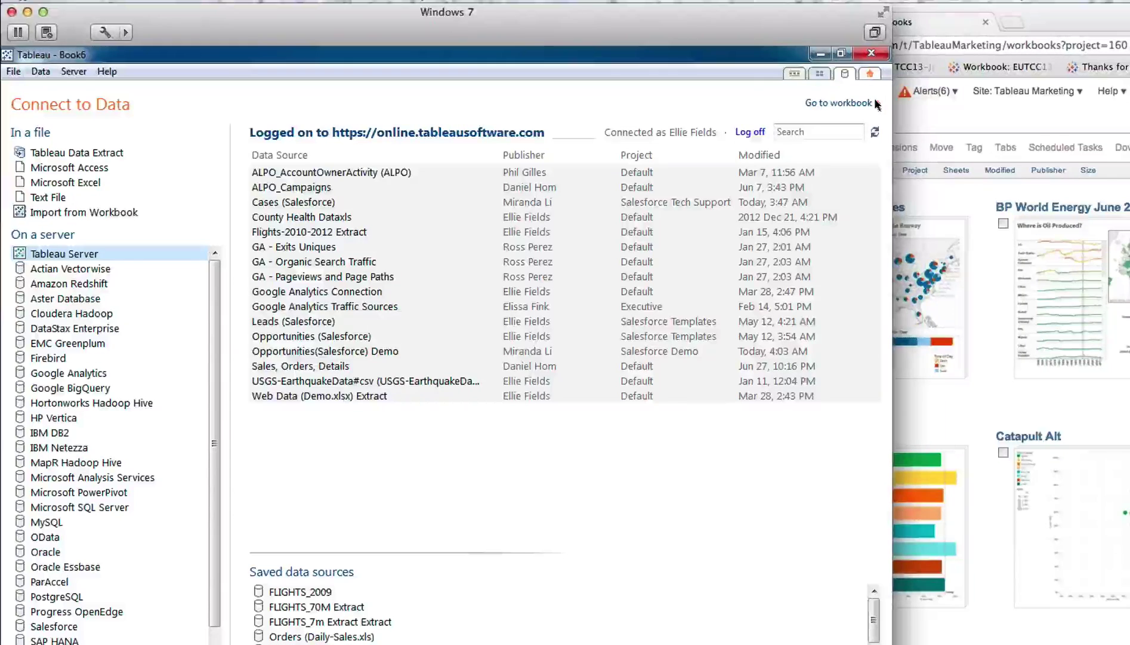
click(875, 32)
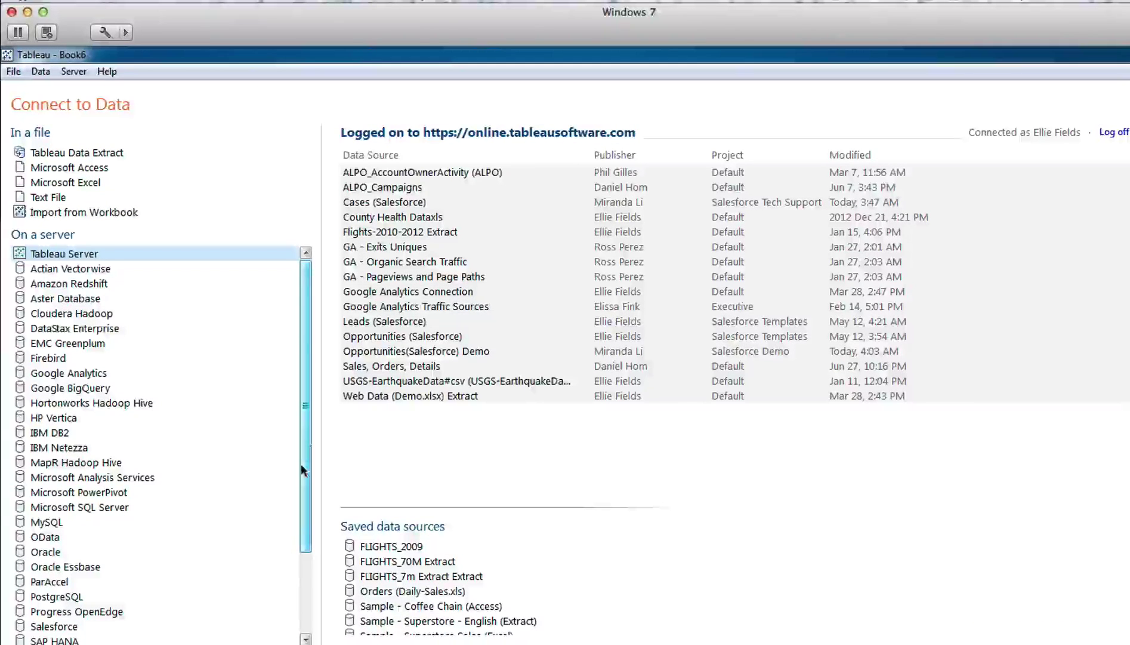
scroll(302, 462, down, 3)
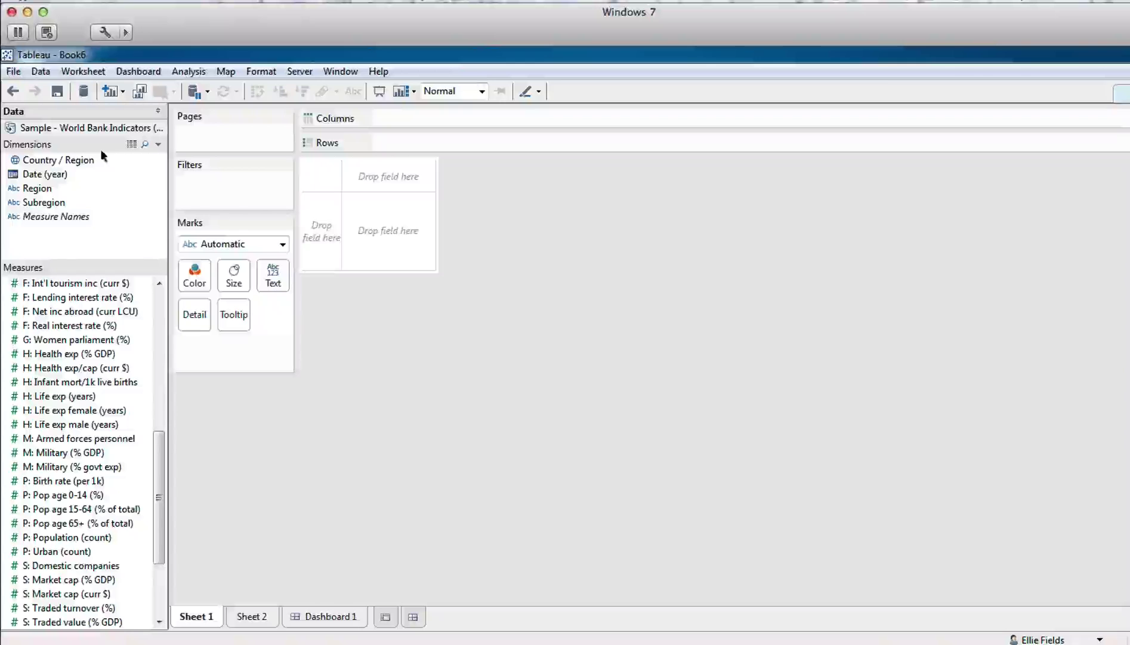
- Plot average F: GDP (curr $) across the years as a trend line
right_click(76, 128)
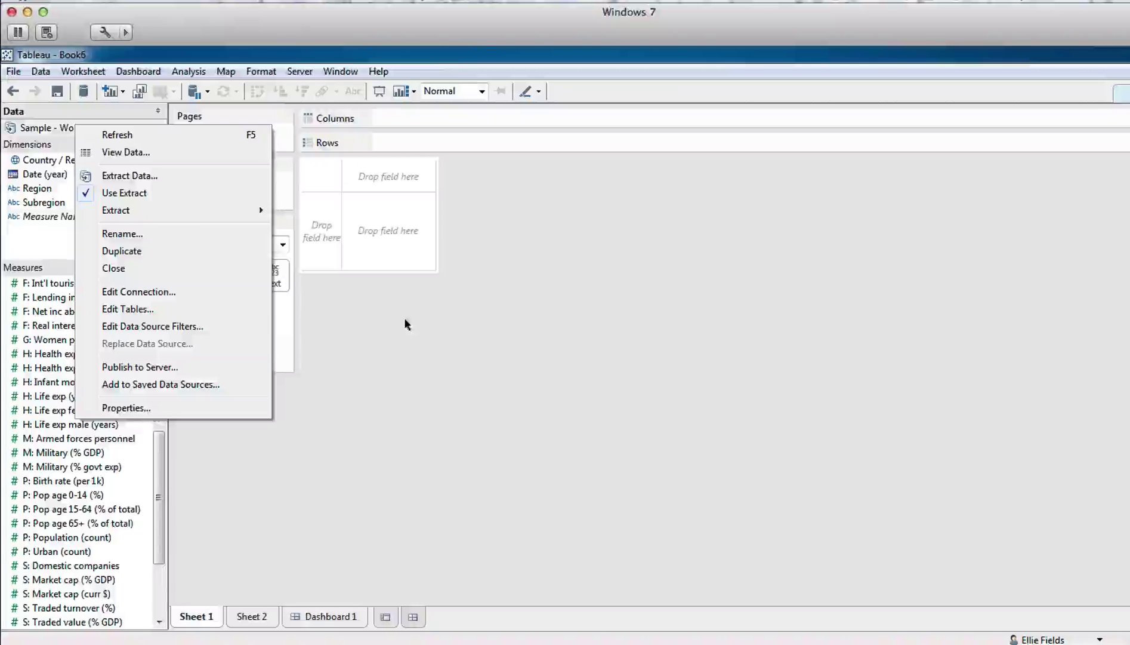
click(379, 322)
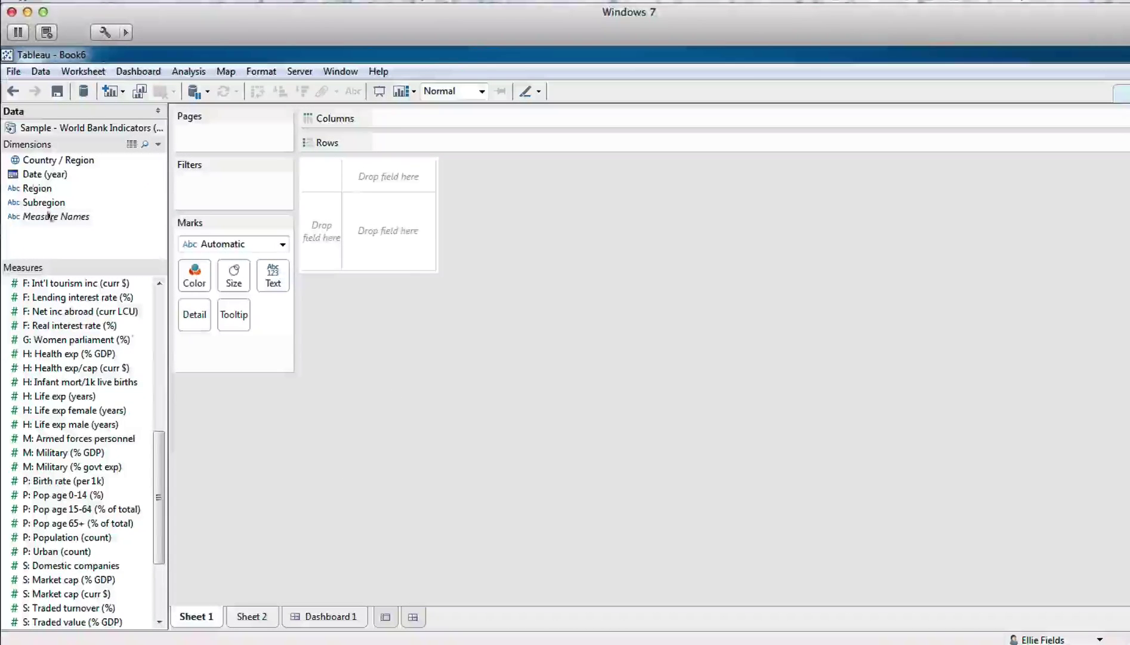
drag(159, 462, 182, 343)
double_click(41, 524)
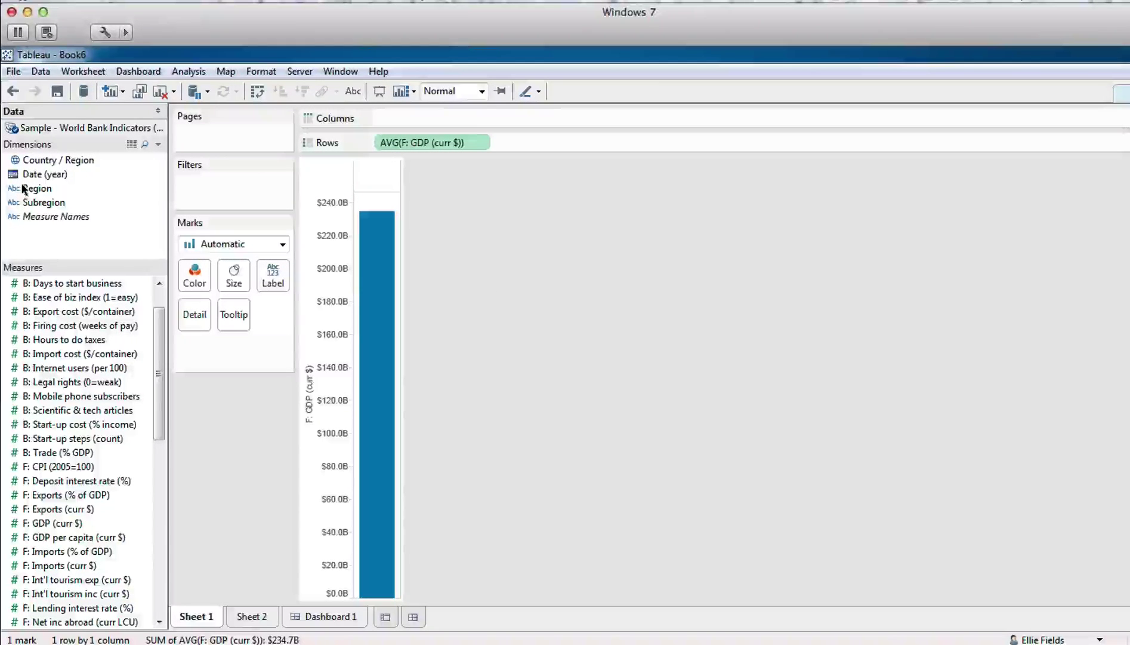
drag(25, 174, 382, 117)
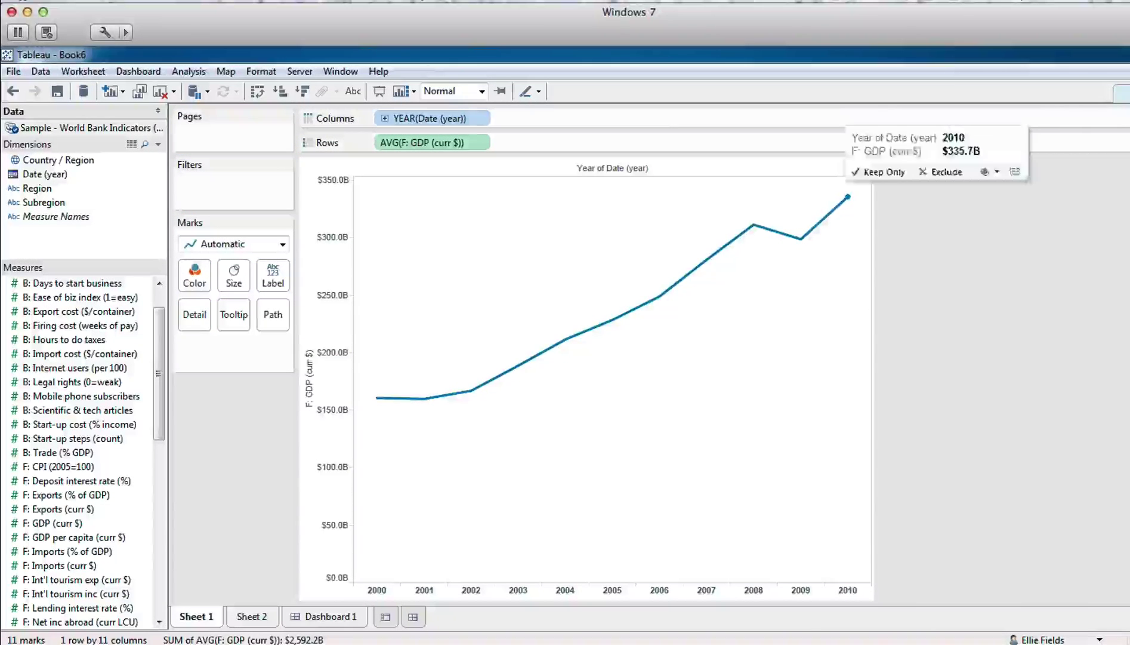
- Colour the GDP trend by Region and switch the marks to a stacked Area chart
mouse_move(800, 238)
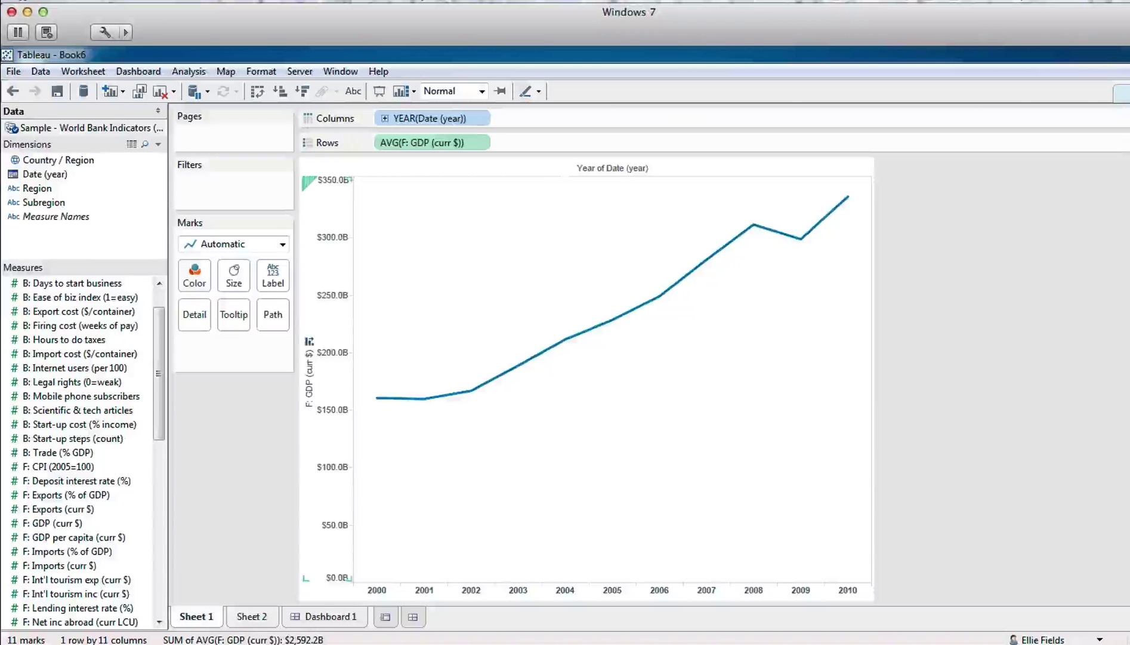
drag(37, 188, 194, 276)
click(213, 462)
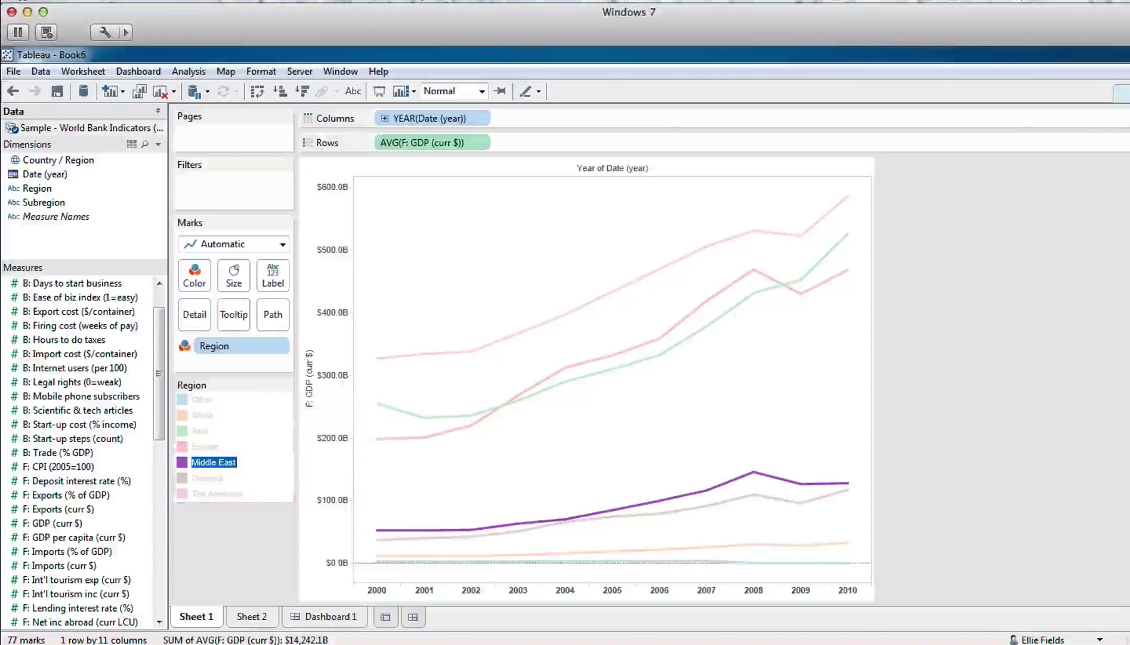
click(213, 462)
click(282, 244)
click(210, 313)
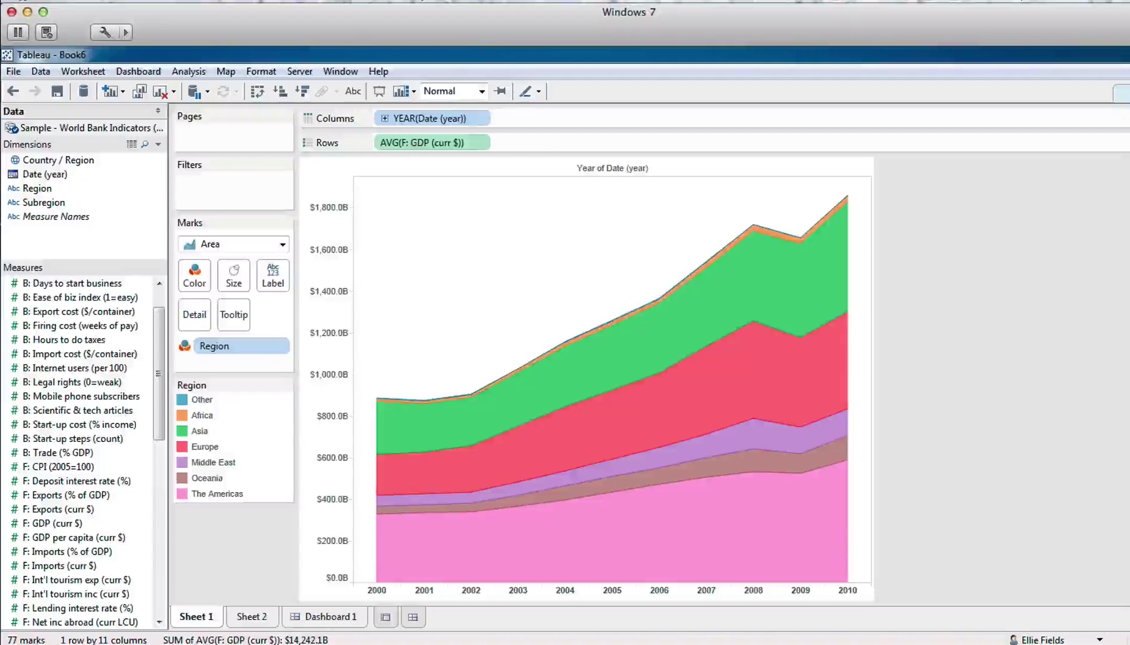
- Split the areas into Country / Region bands and inspect the United States, Japan and China bands
drag(58, 159, 235, 363)
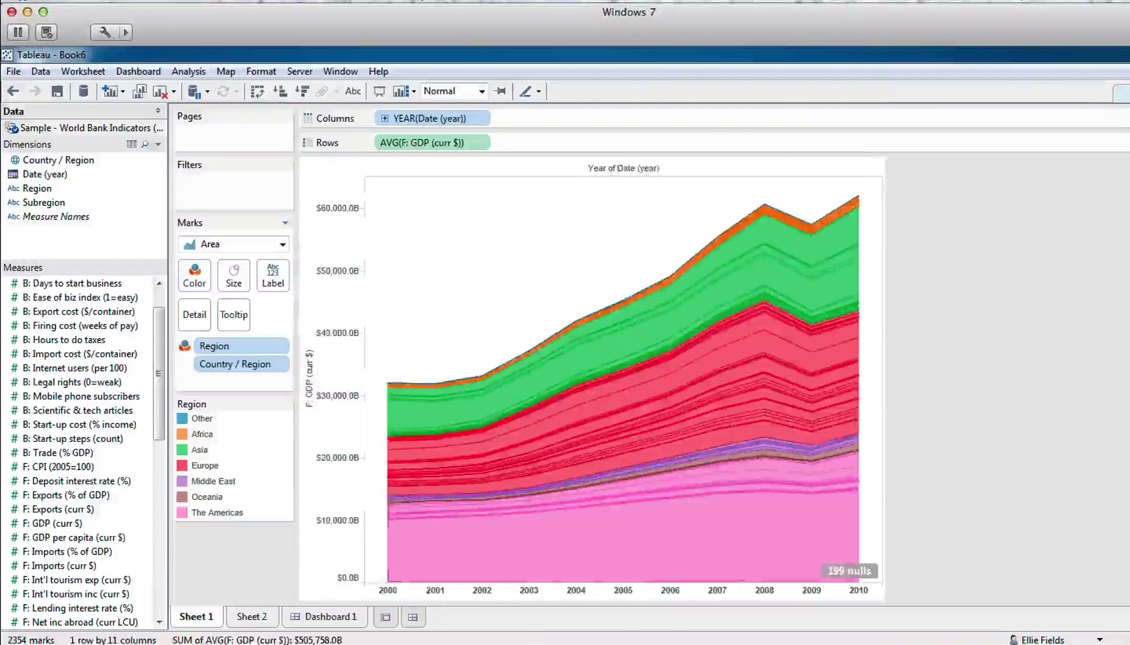
mouse_move(576, 484)
click(217, 512)
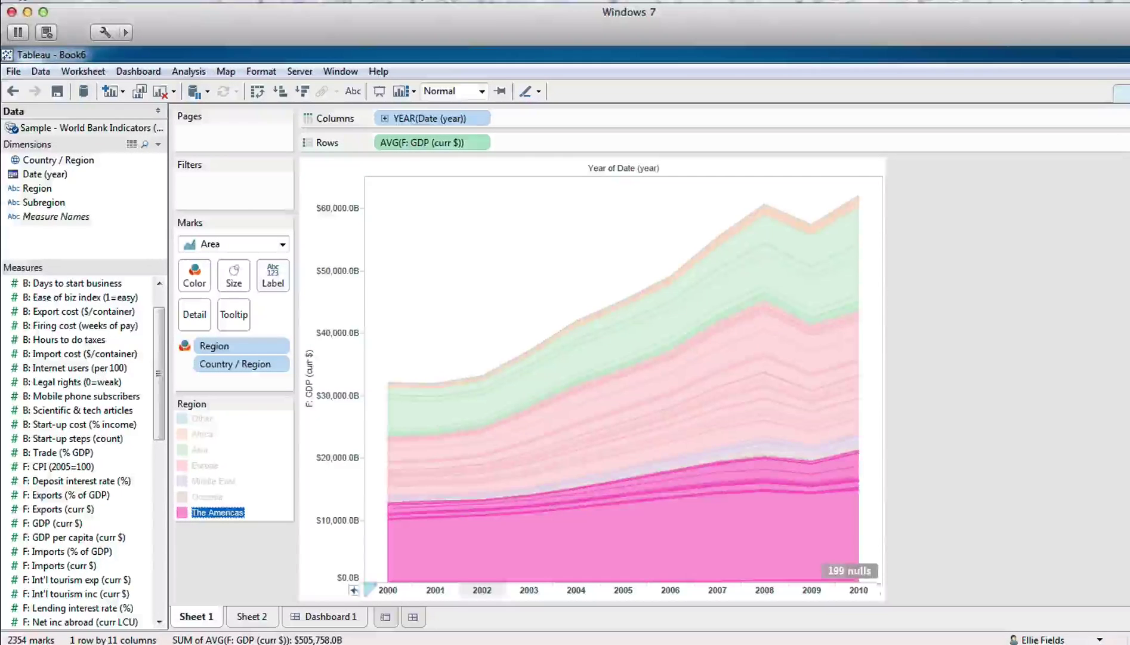
click(529, 555)
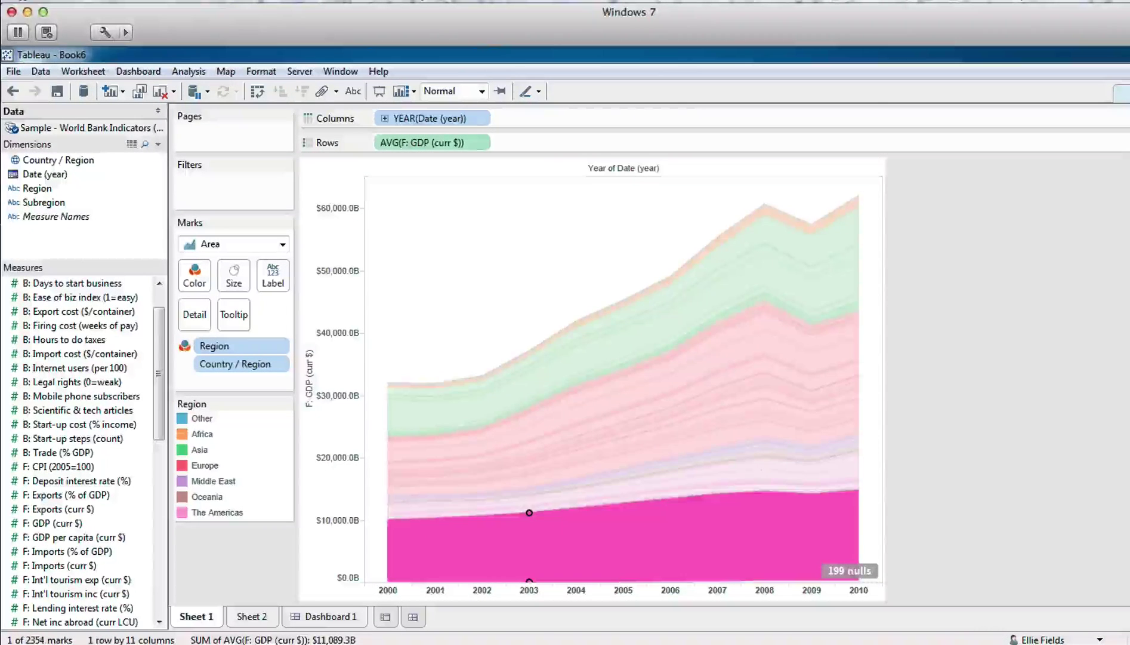
key(Escape)
click(811, 295)
click(764, 216)
key(Escape)
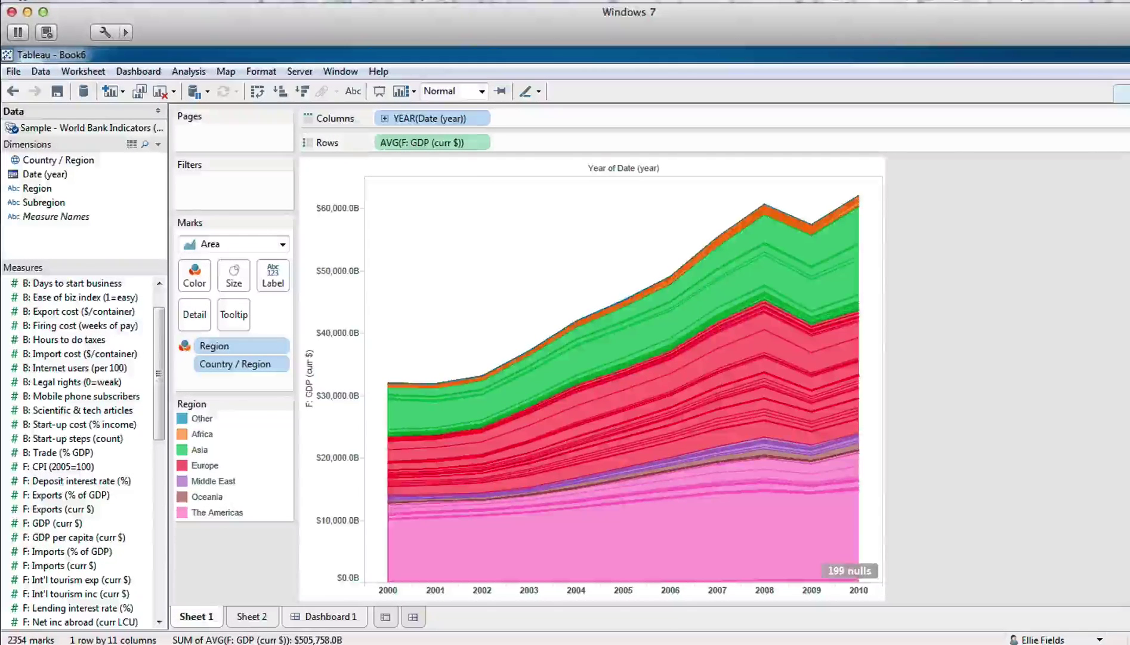
mouse_move(310, 633)
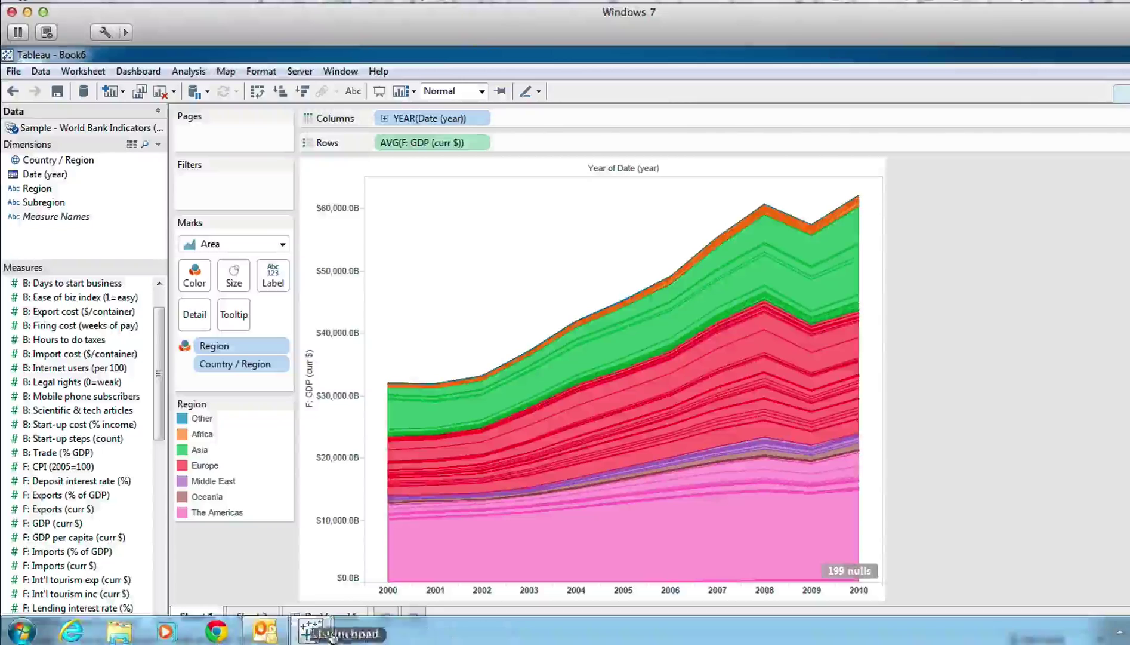
- On Sheet 2, plot average ATMs against banks per 100k adults
click(253, 615)
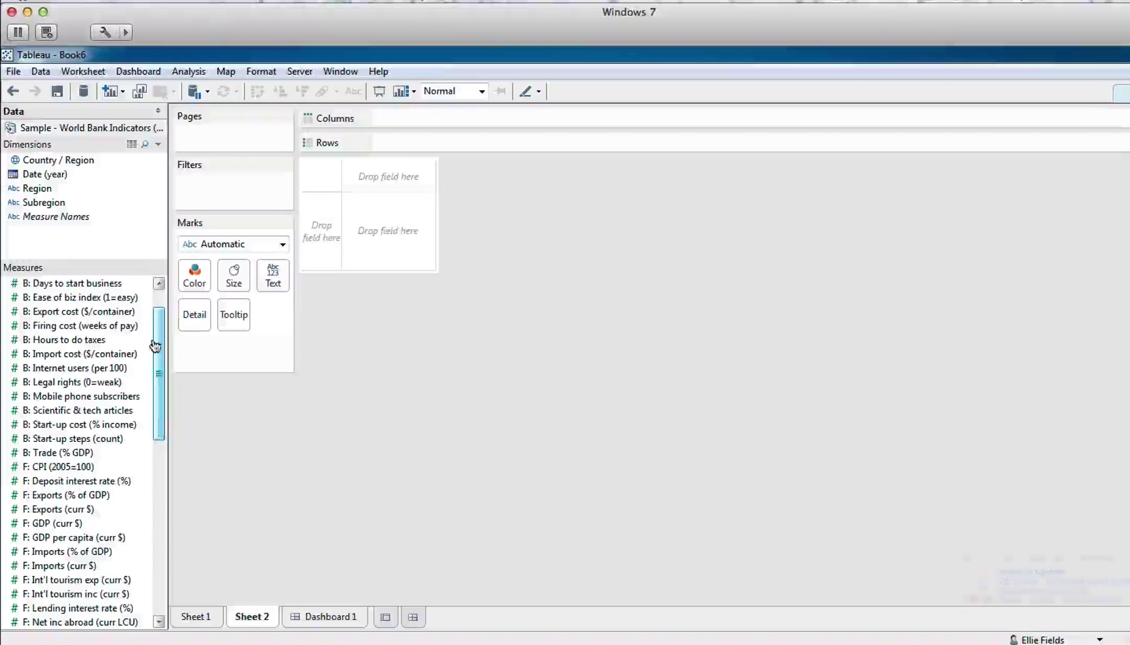
scroll(155, 331, up, 1)
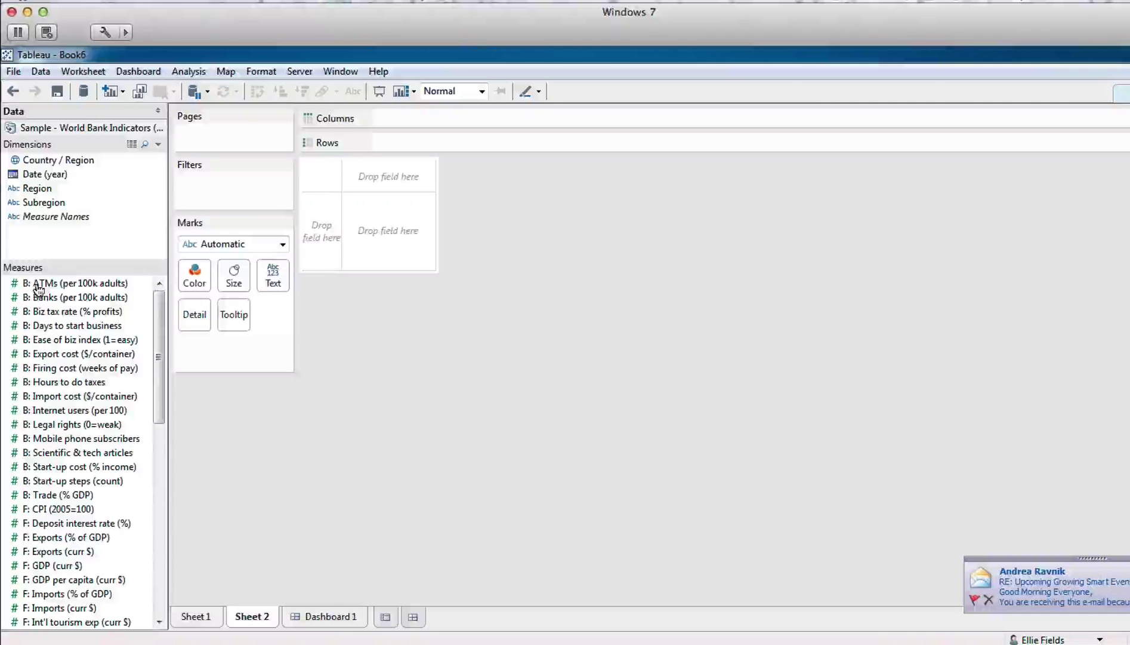
drag(37, 284, 379, 116)
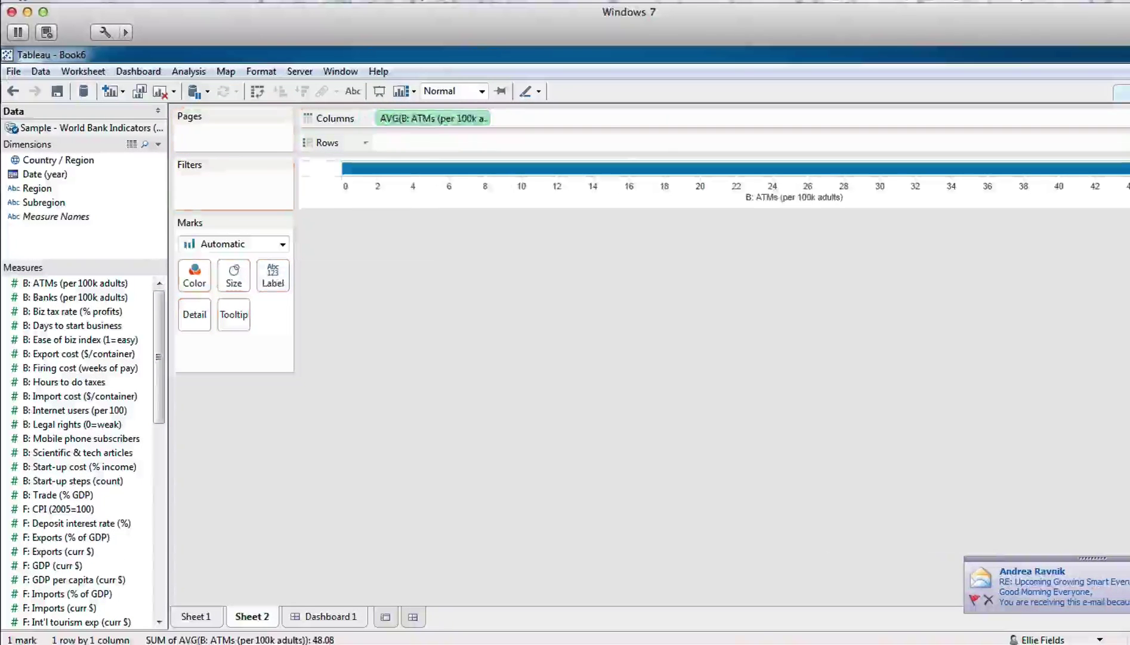
drag(68, 297, 490, 136)
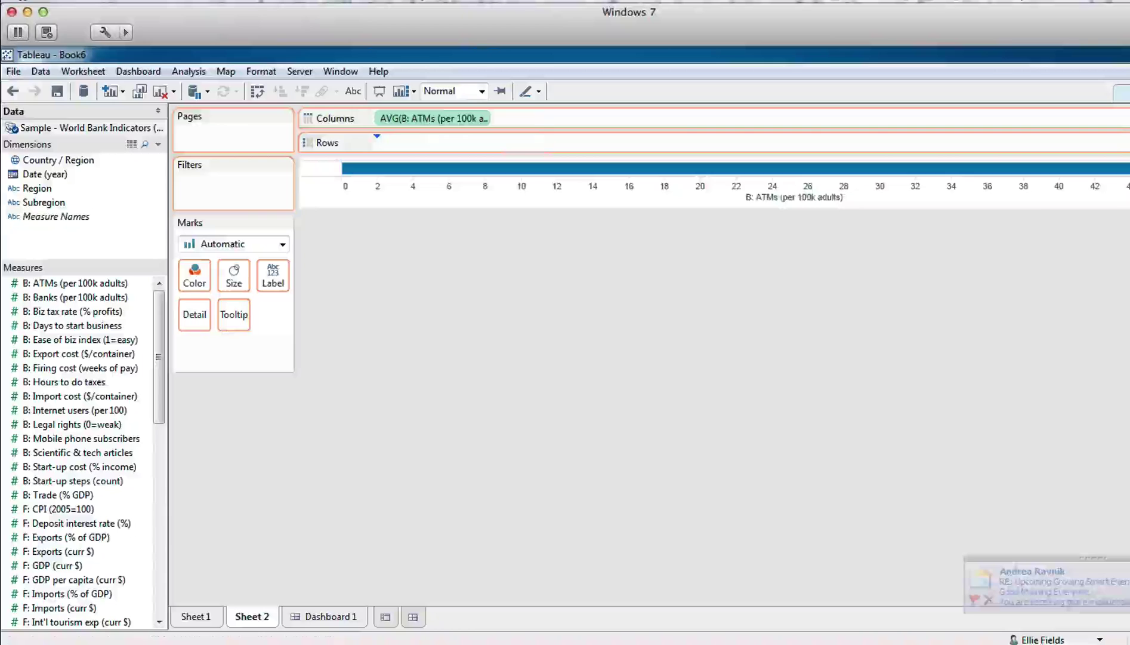
drag(378, 142, 380, 142)
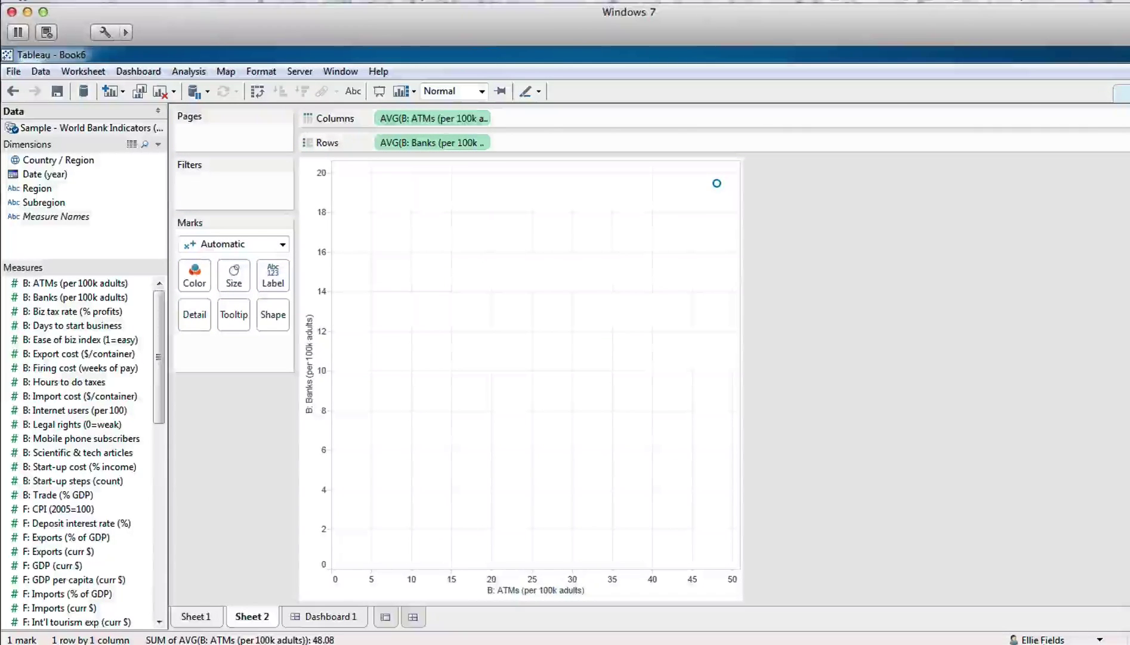
- Break marks out by Country / Region, colour by Region, use filled circles and size by Population
drag(58, 159, 195, 314)
drag(37, 188, 195, 276)
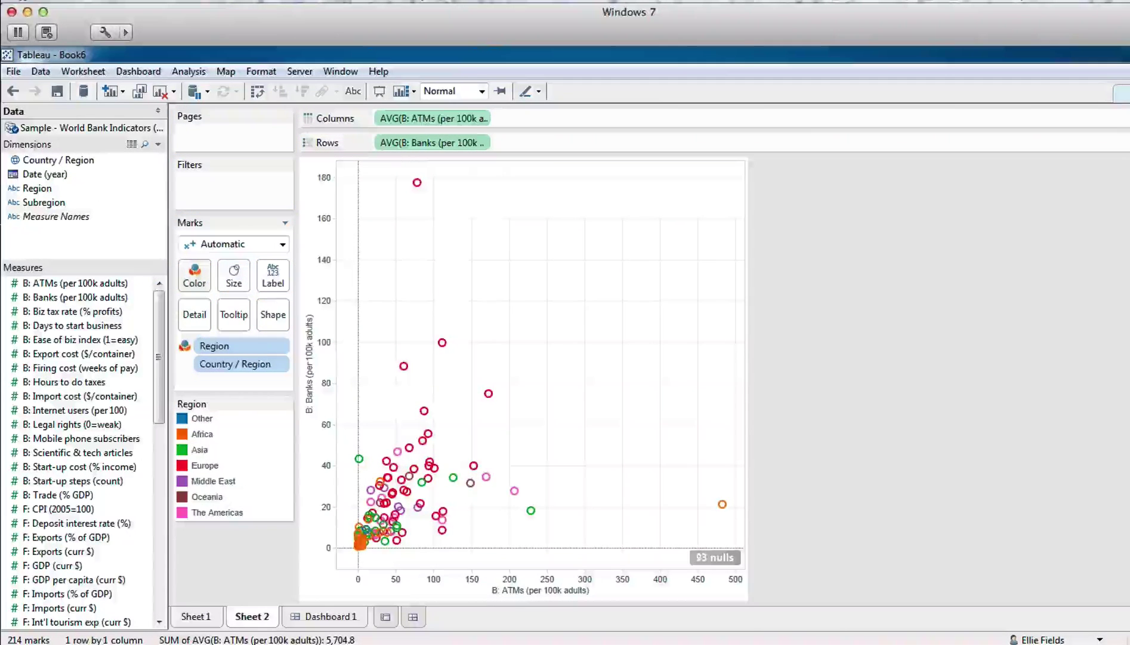
click(282, 243)
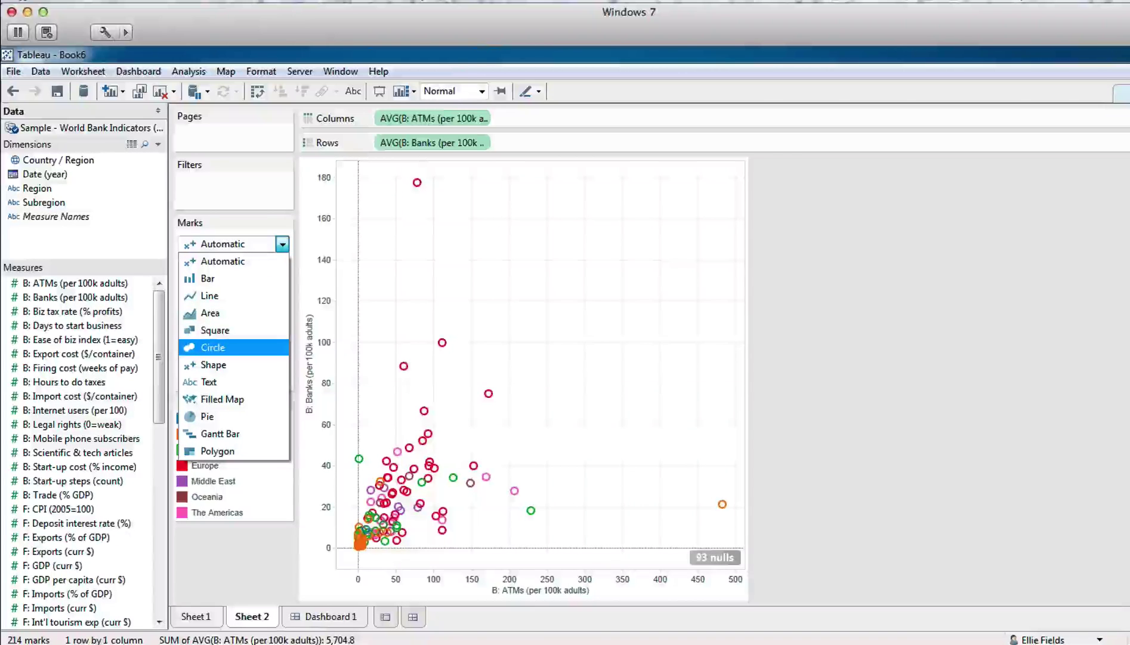
click(213, 347)
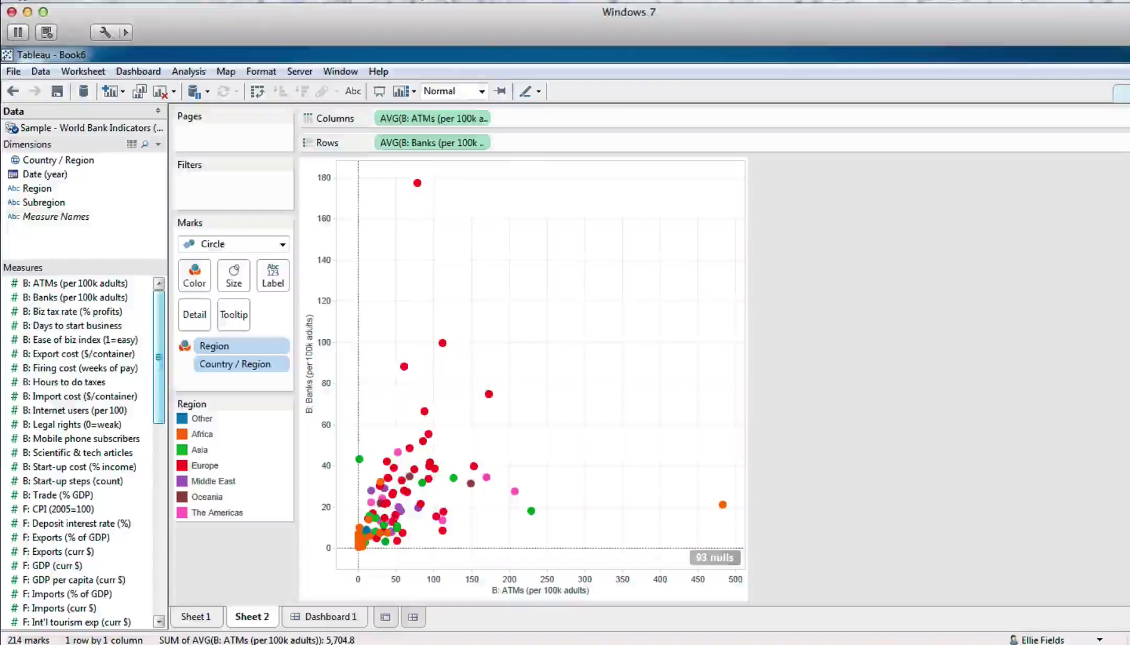
scroll(159, 357, down, 2)
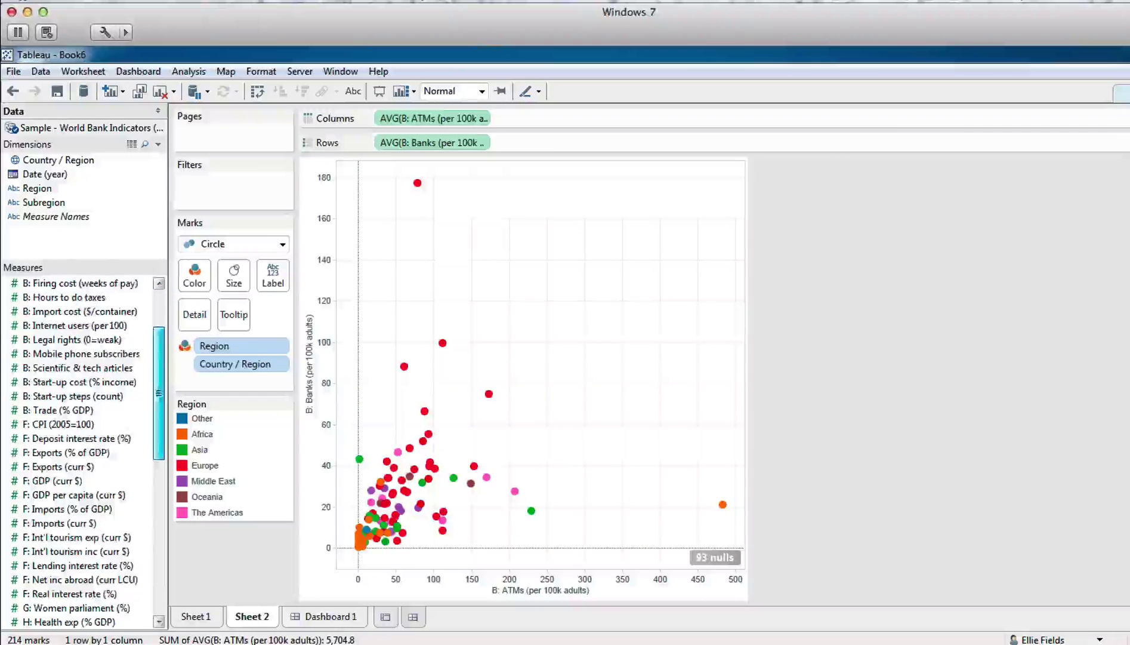
scroll(158, 357, down, 5)
drag(66, 579, 234, 274)
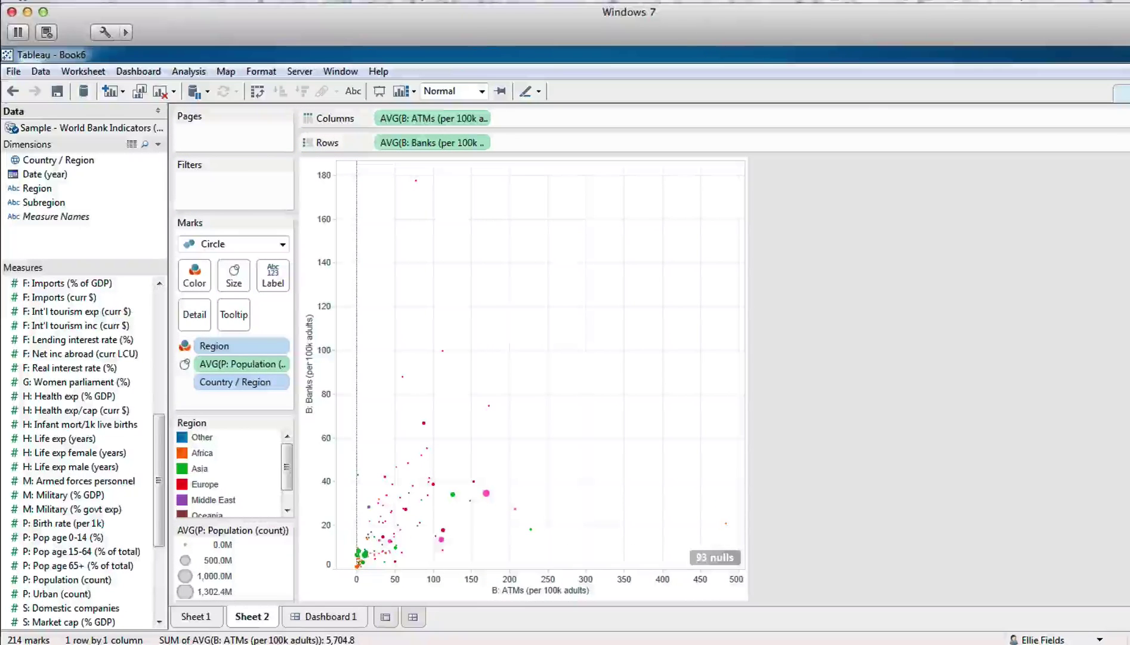
- Enlarge the circles with the size slider and size the bubbles by average F: GDP (curr $)
click(234, 274)
drag(296, 313, 307, 313)
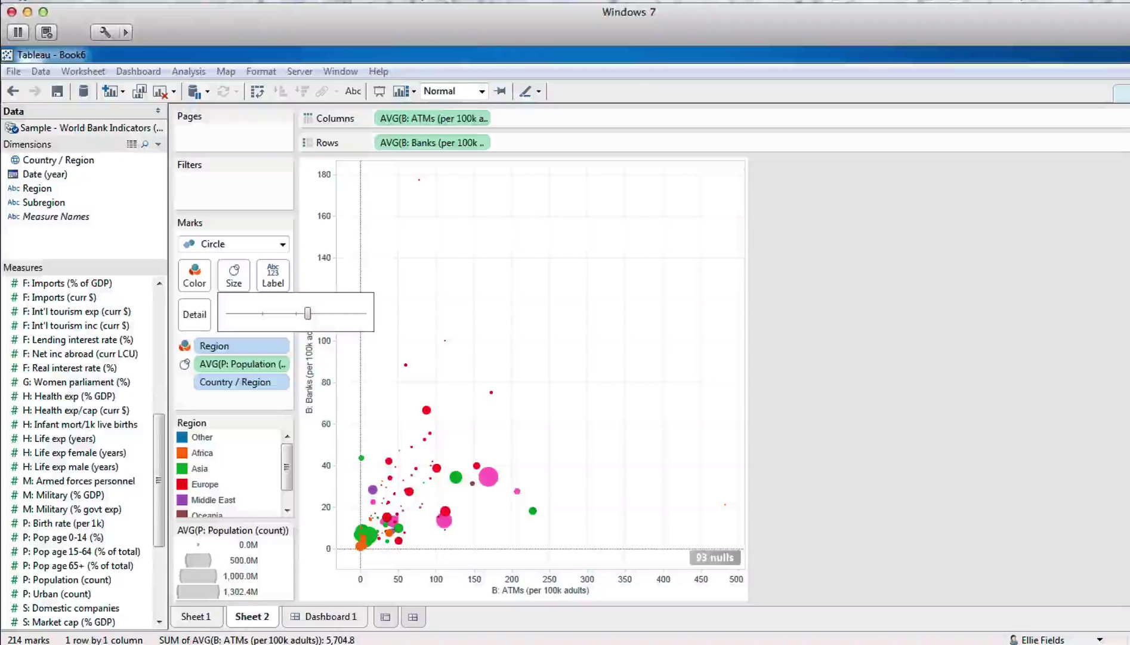
mouse_move(488, 476)
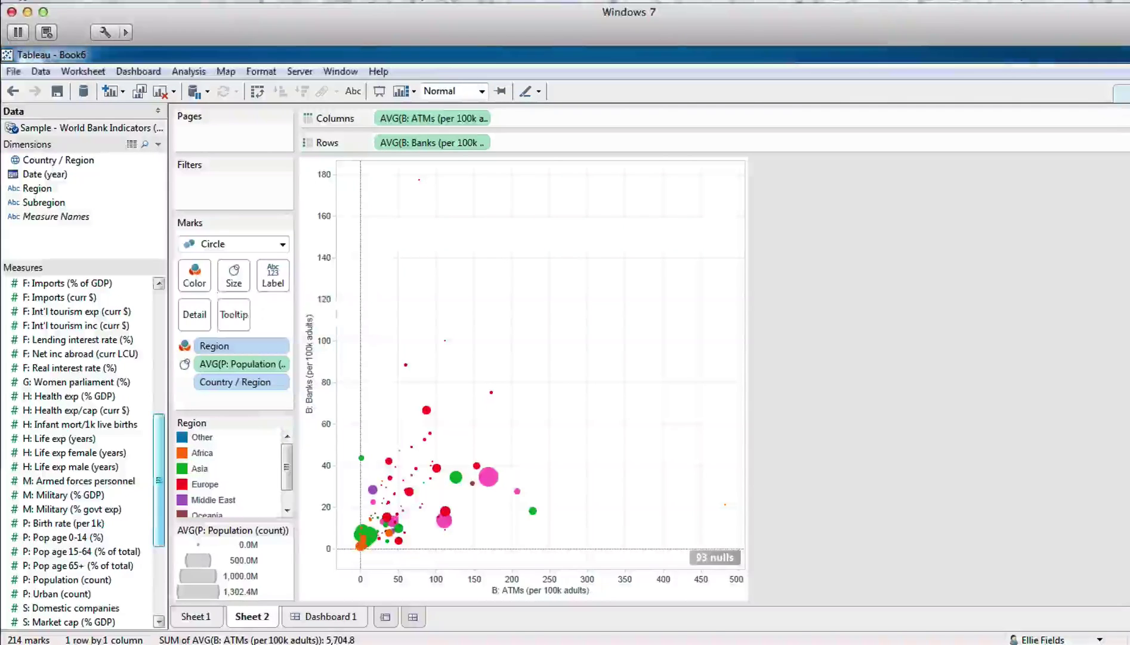
scroll(83, 454, down, 1)
scroll(84, 453, up, 4)
drag(52, 381, 233, 275)
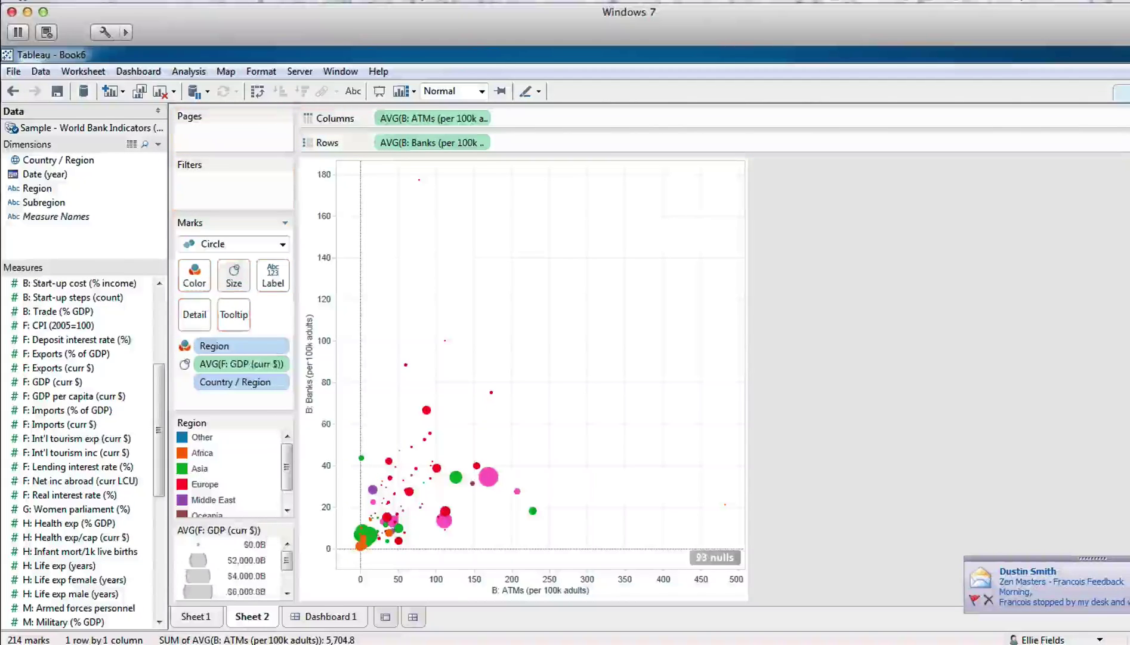
mouse_move(488, 404)
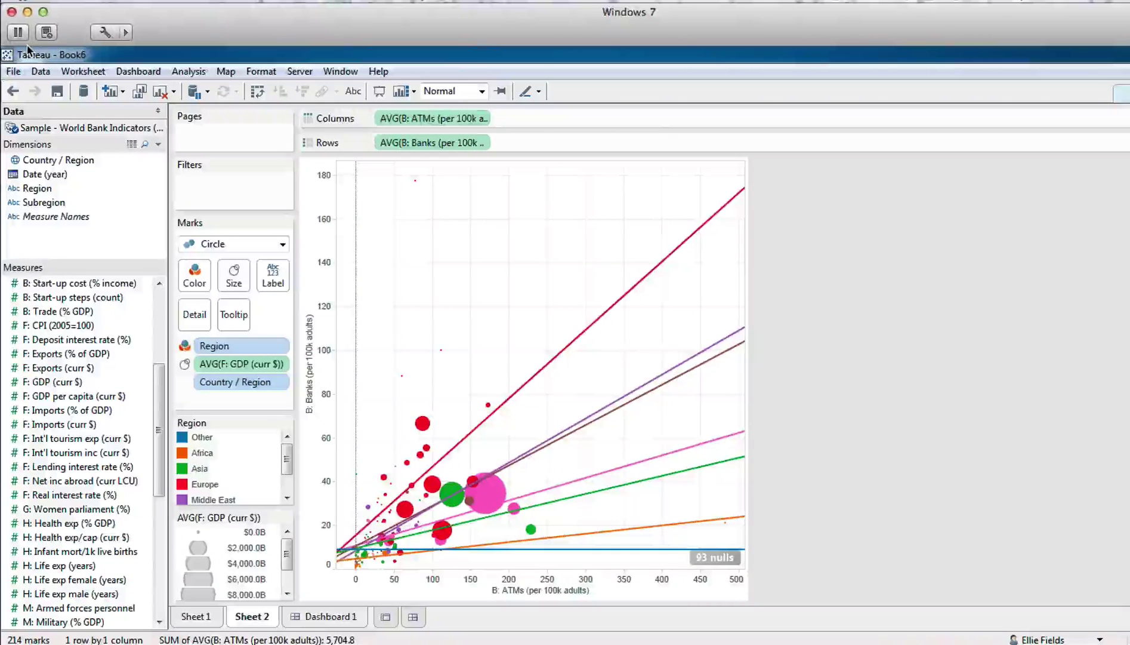
- On Dashboard 1, place the Sheet 2 ATMs-vs-banks scatter beside the Sheet 1 GDP area chart
key(ctrl+Tab)
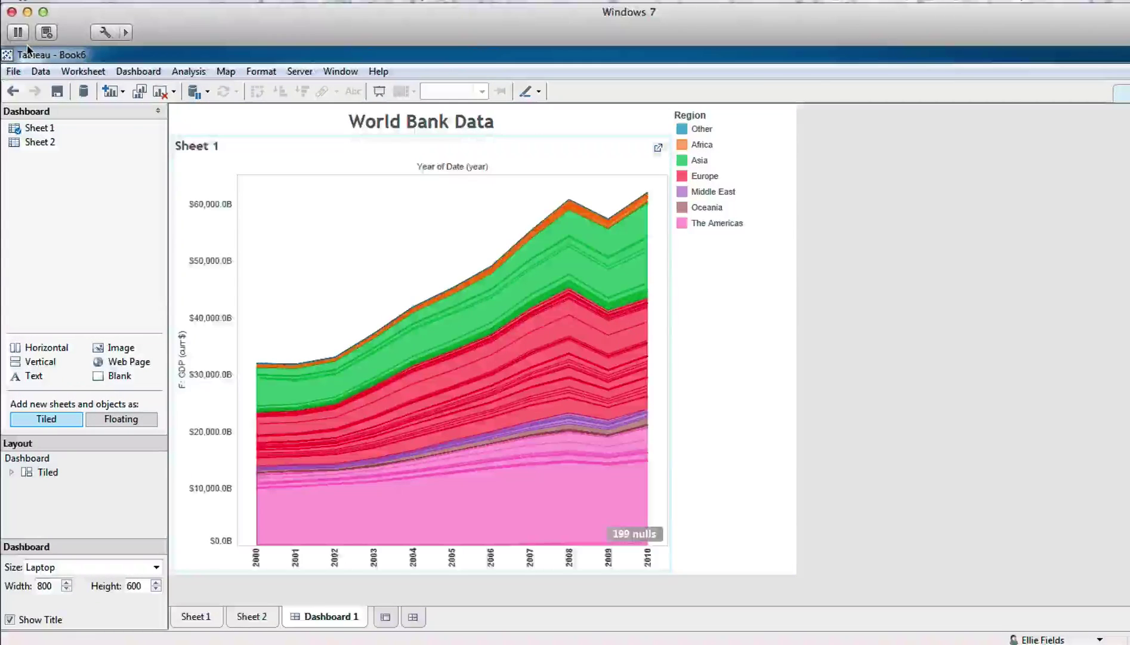
drag(39, 142, 417, 143)
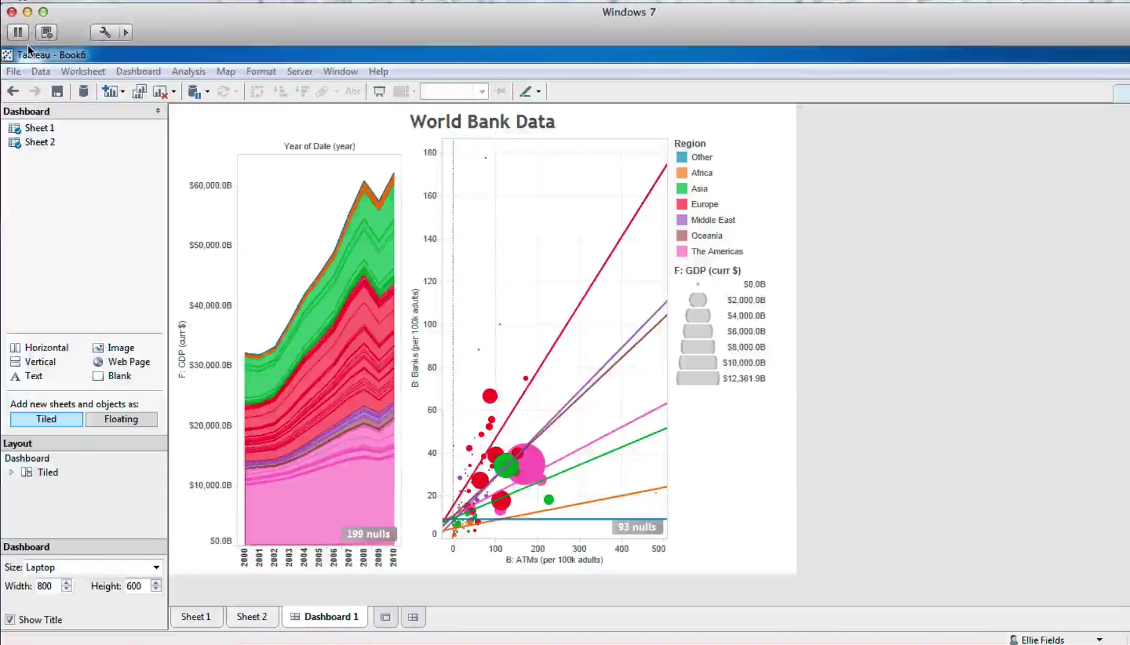
- Save the workbook as Book6
key(ctrl+s)
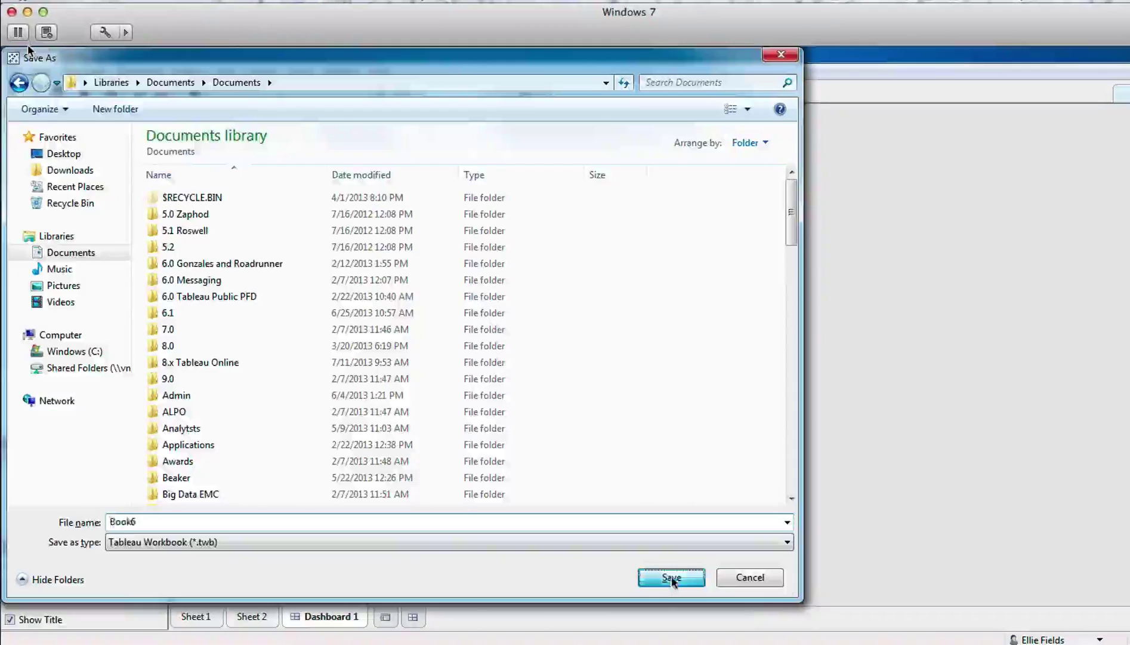
key(Return)
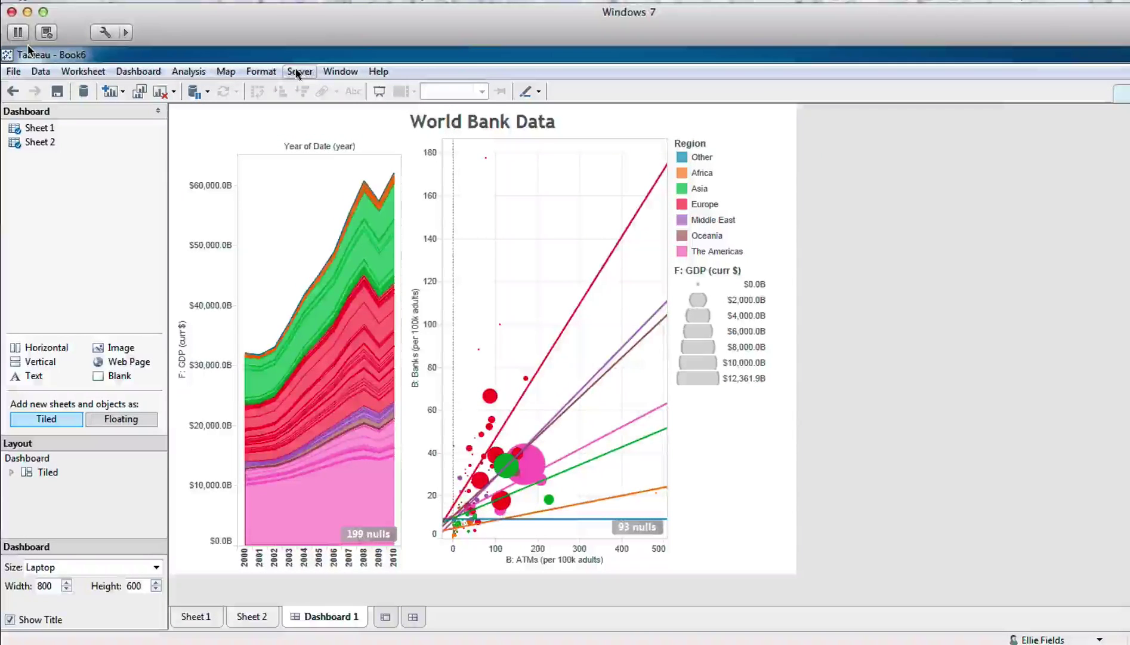
click(298, 71)
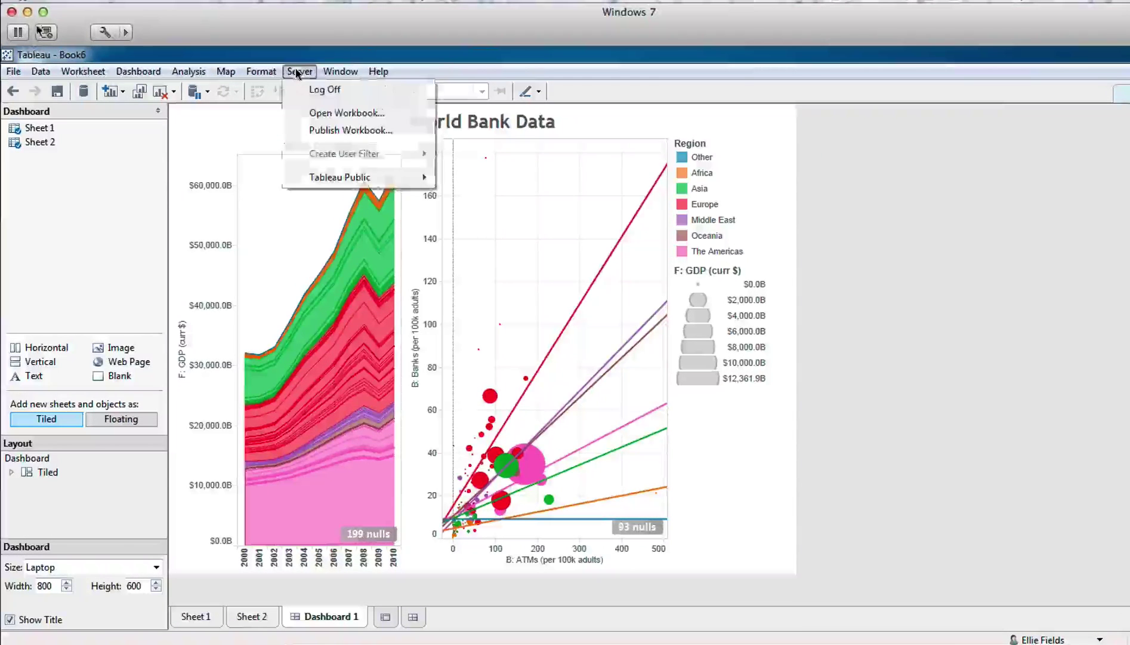
click(318, 131)
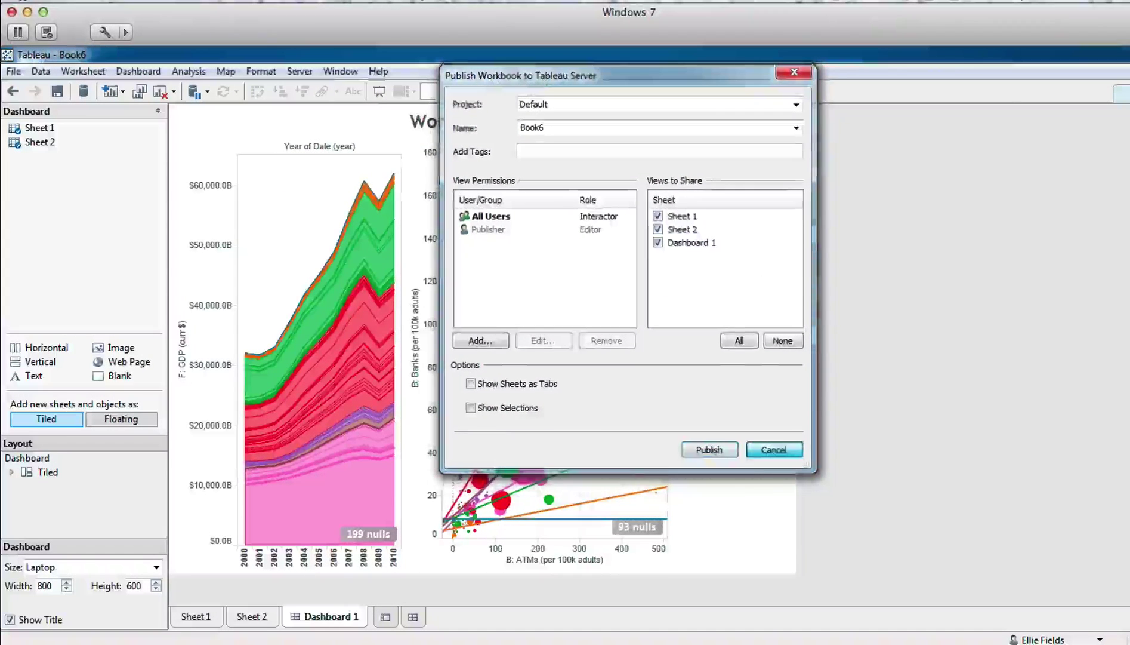
click(774, 449)
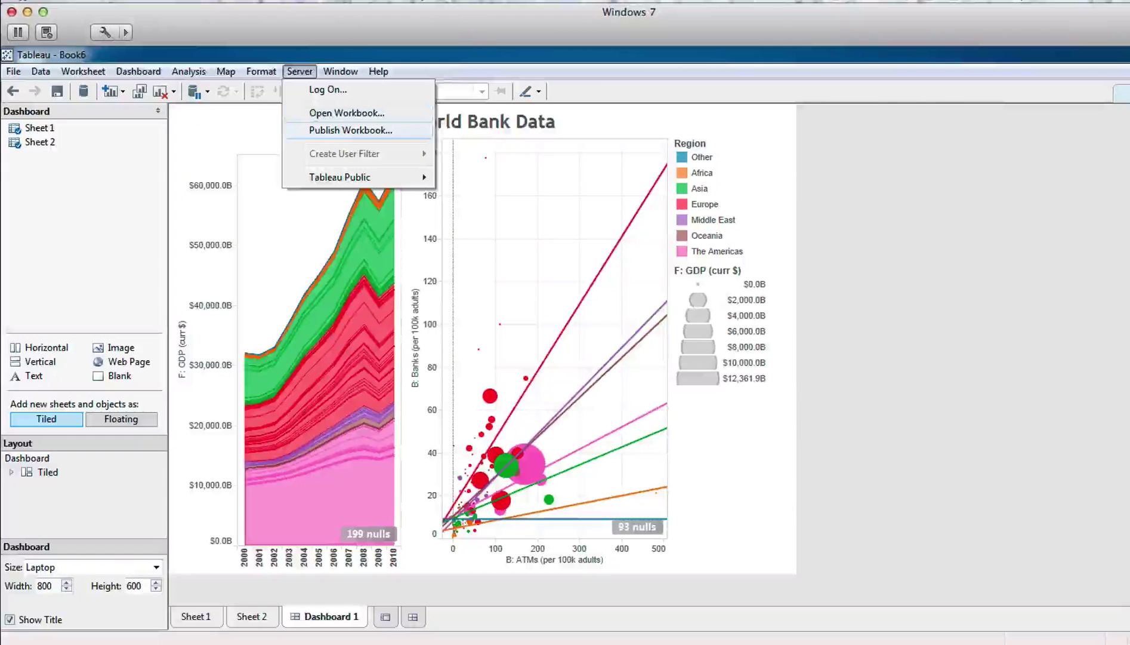
- Start Publish Workbook, sign in to Tableau Online with the account password, and choose the Tableau Marketing site
click(351, 129)
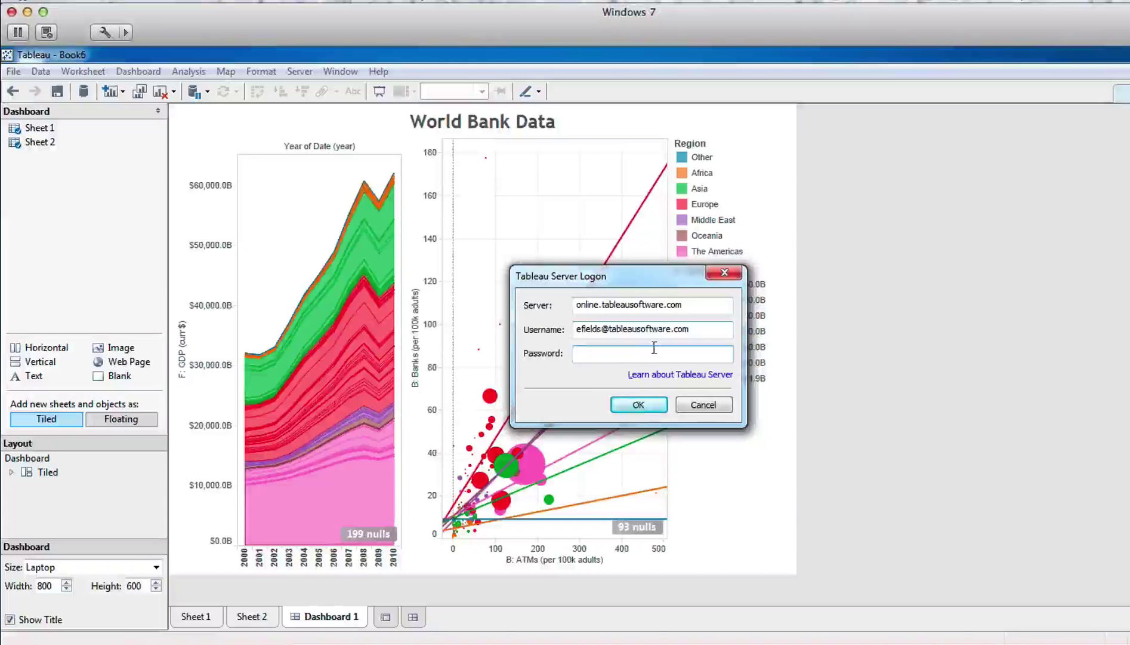
text(p)
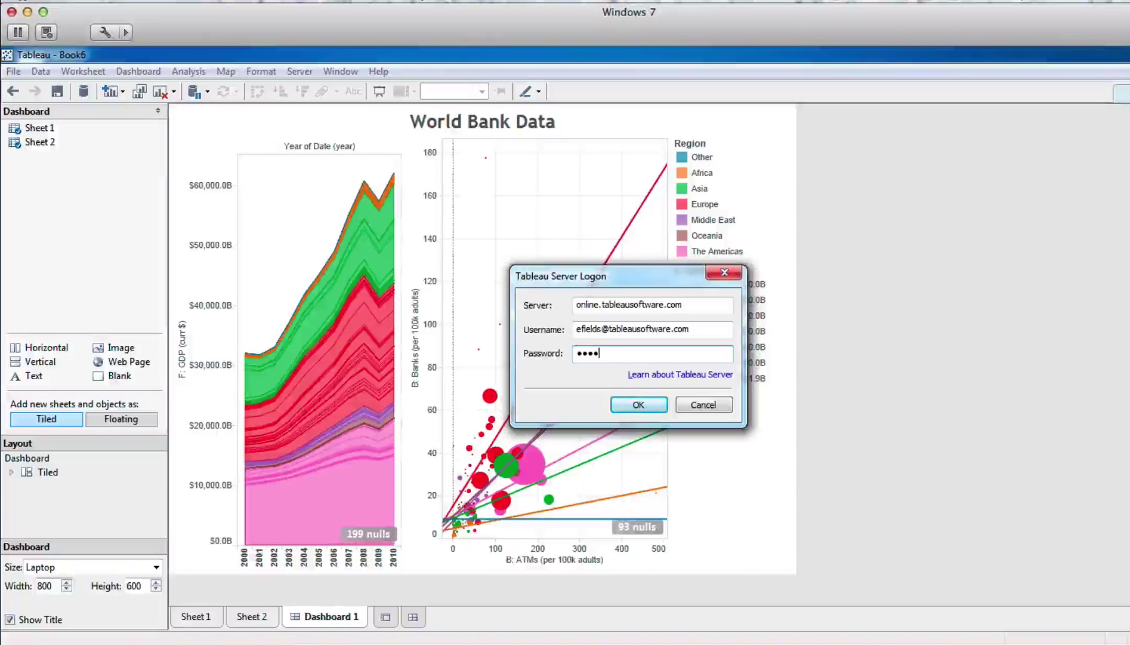
text(****)
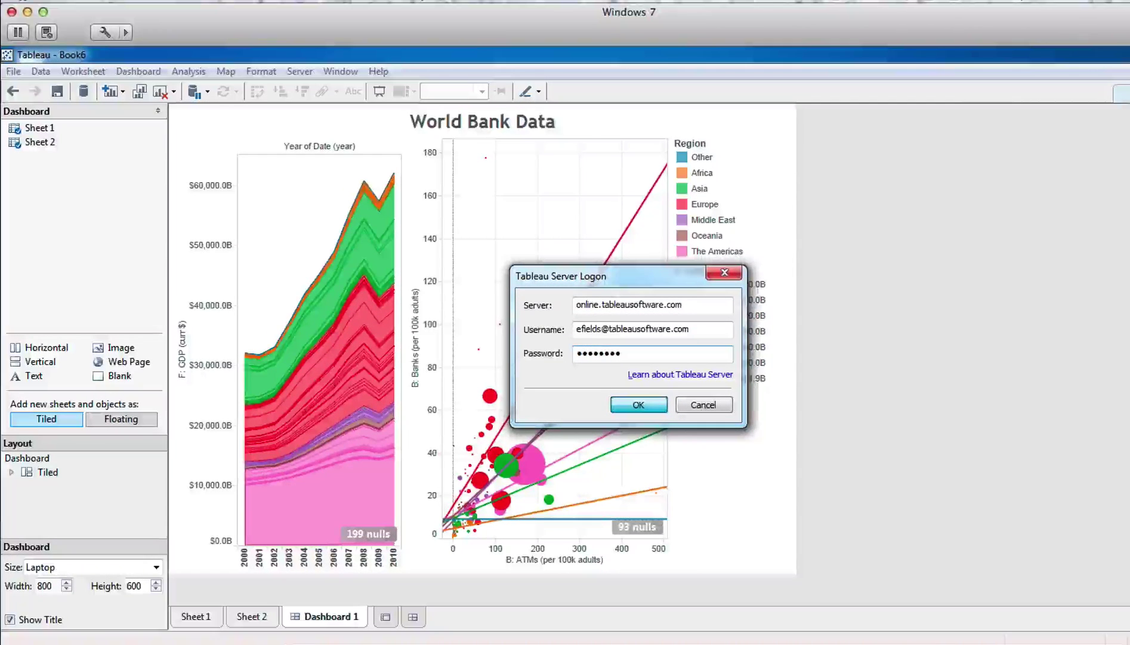
key(Return)
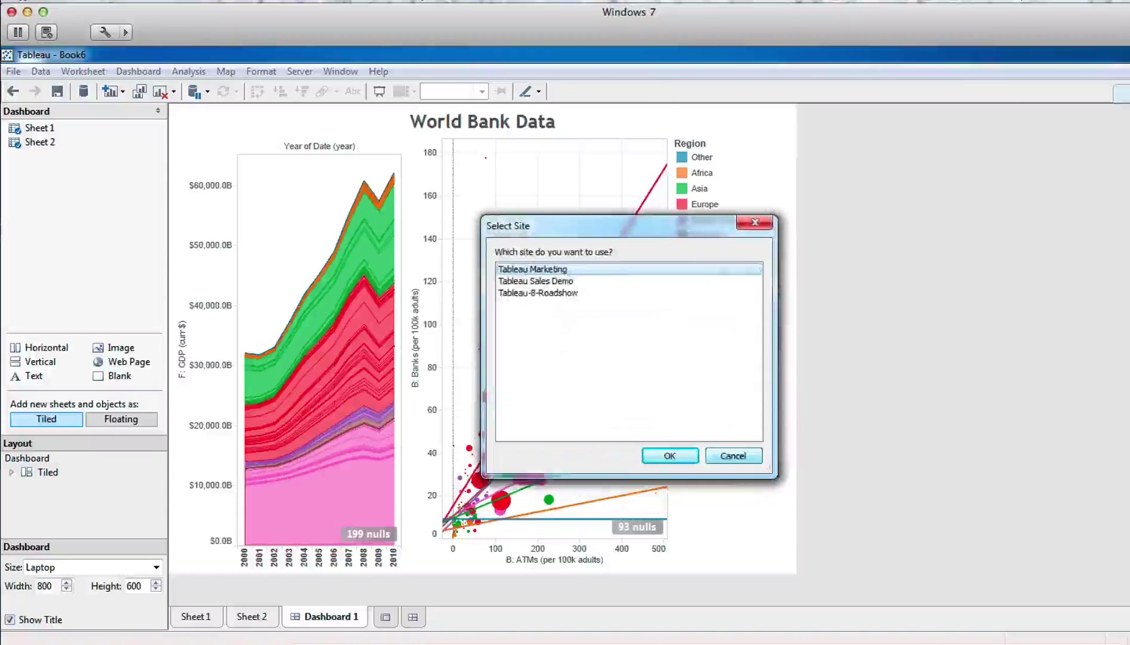
key(Return)
key(Return)
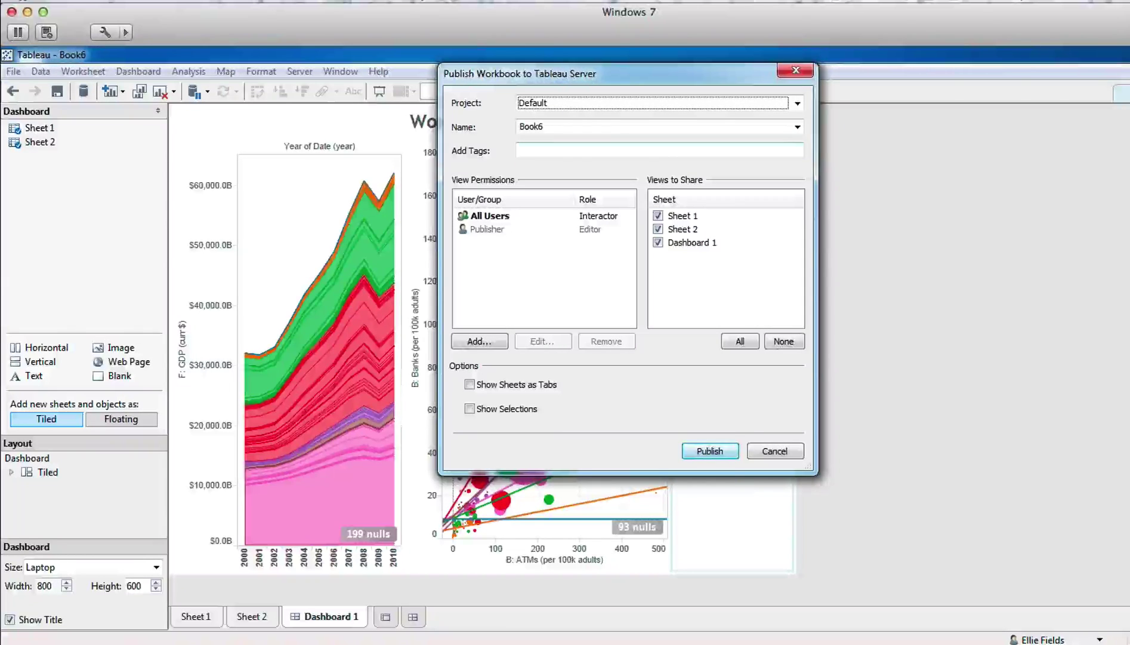
- Publish the workbook as 'World Bank Info', sharing only Dashboard 1 with Sheet 1 and Sheet 2 unticked
key(Tab)
text(Worl)
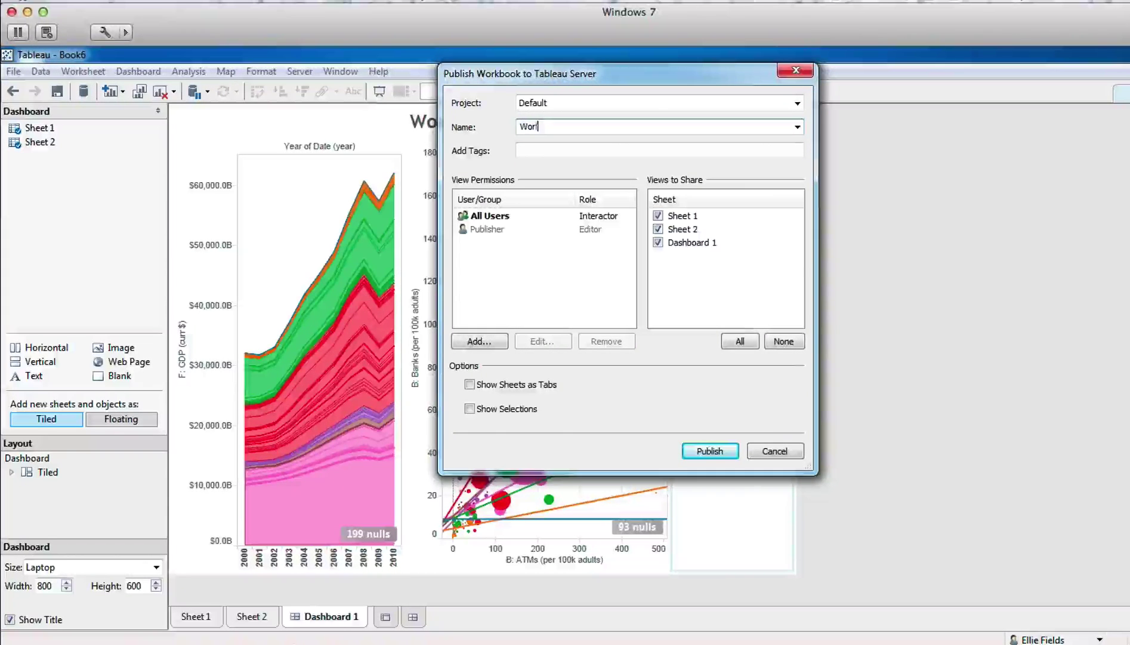
text(d Banmk Info)
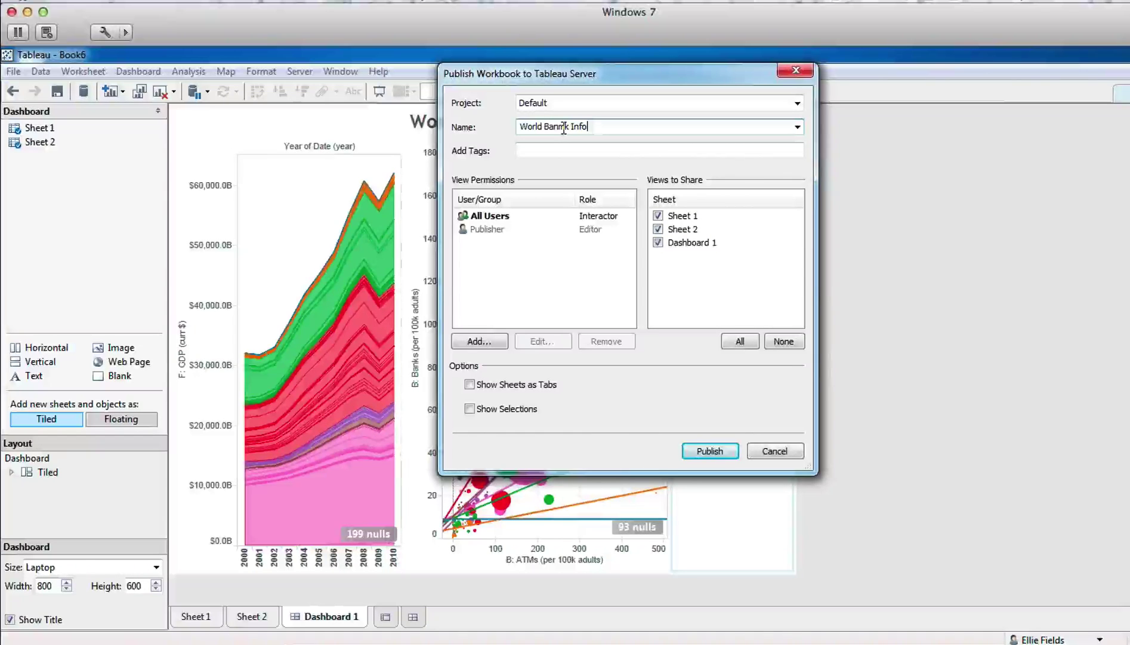
click(563, 127)
key(BackSpace)
click(658, 215)
click(658, 229)
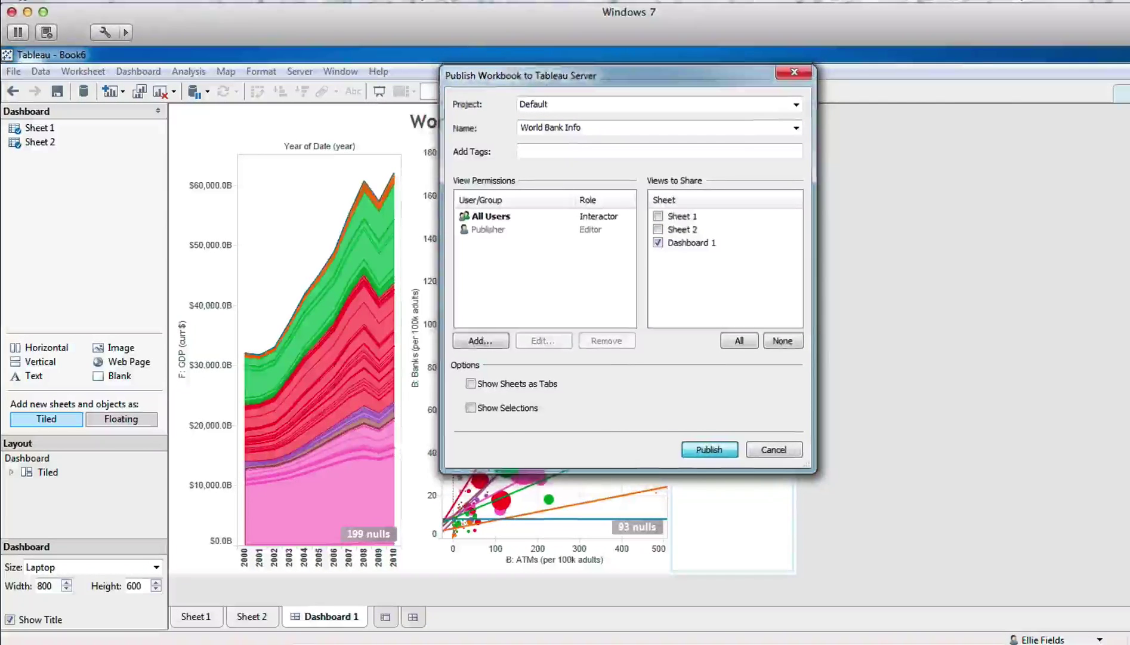
key(Return)
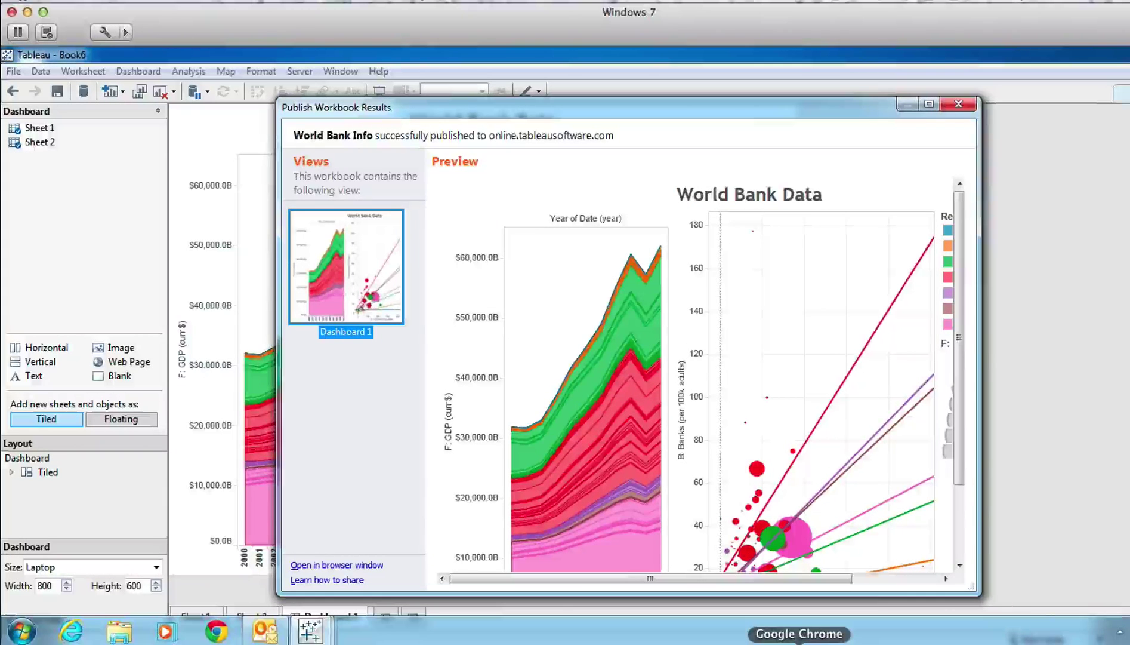
- On the Workbooks page, clear the Executive Marketing filter and show workbooks modified since July 15, 2013
click(799, 643)
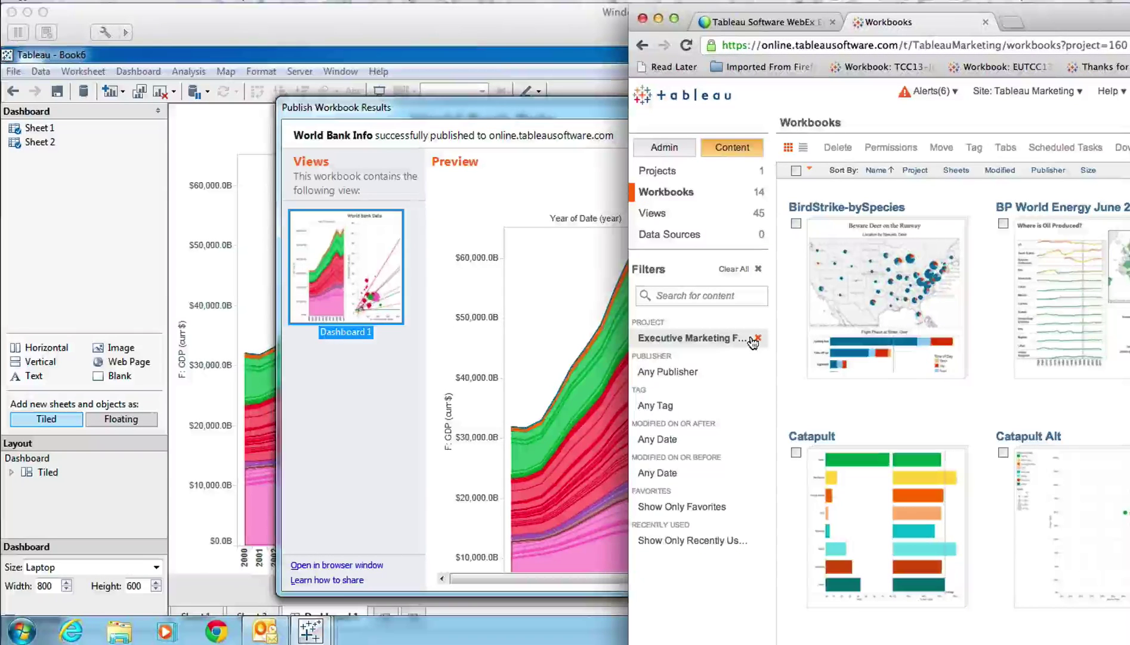
click(757, 338)
click(657, 439)
click(669, 497)
- Open World Bank Info's Dashboard 1 view in a maximized browser window
click(1054, 331)
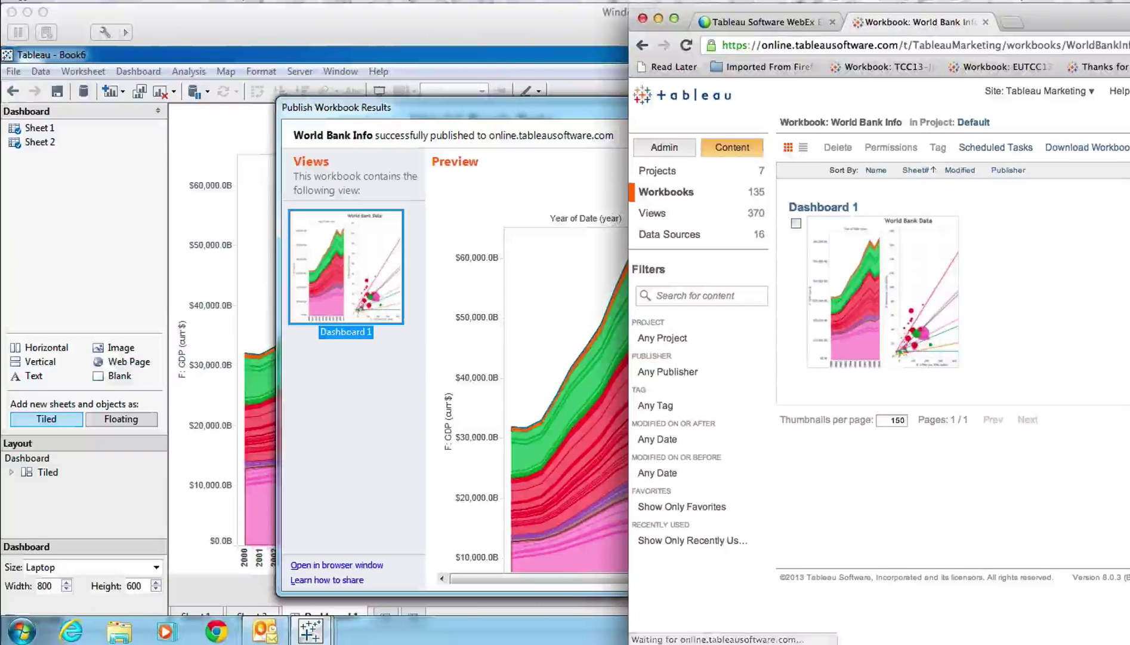
click(821, 311)
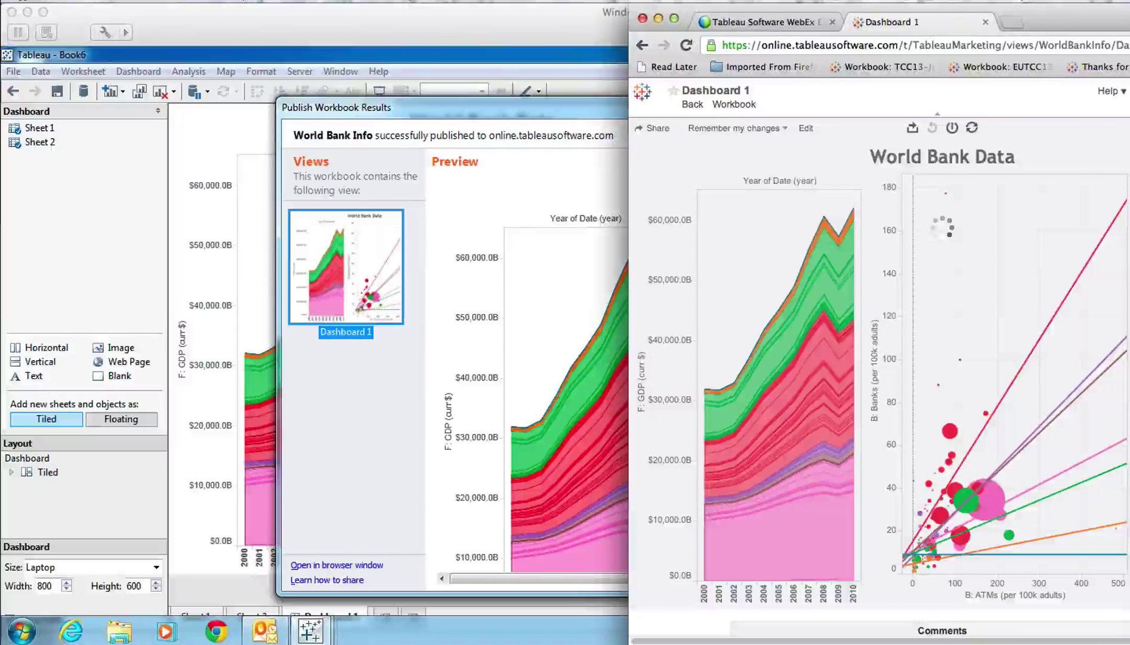
click(674, 18)
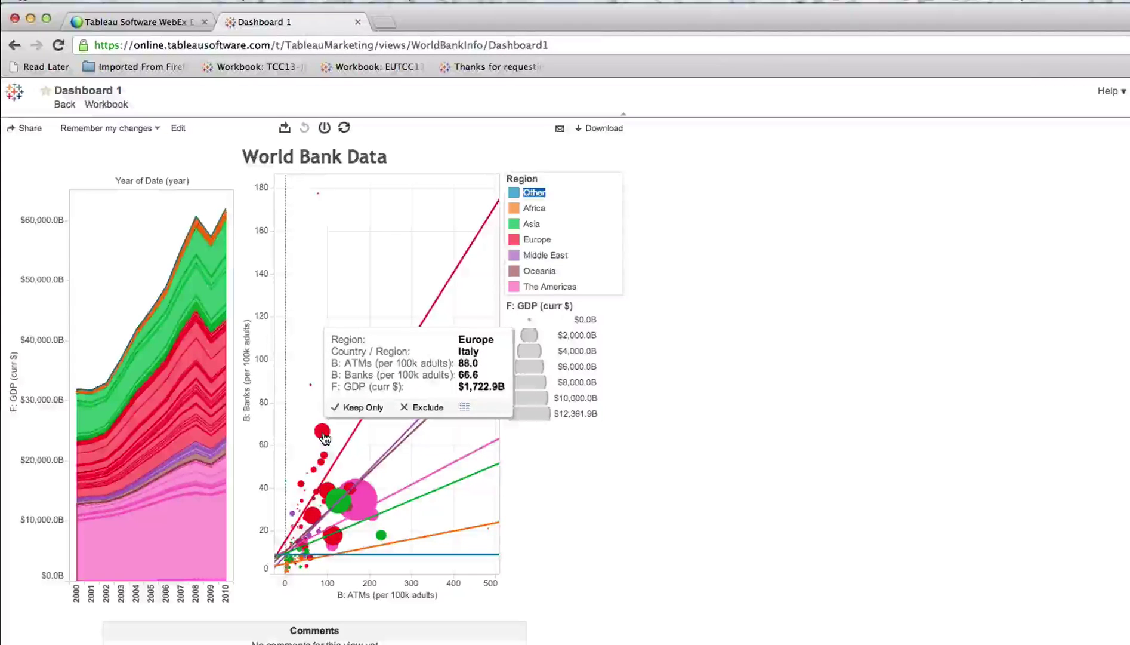
- Highlight Italy's bubble, clear the highlight, then start web editing the scatter sheet
click(326, 439)
click(358, 349)
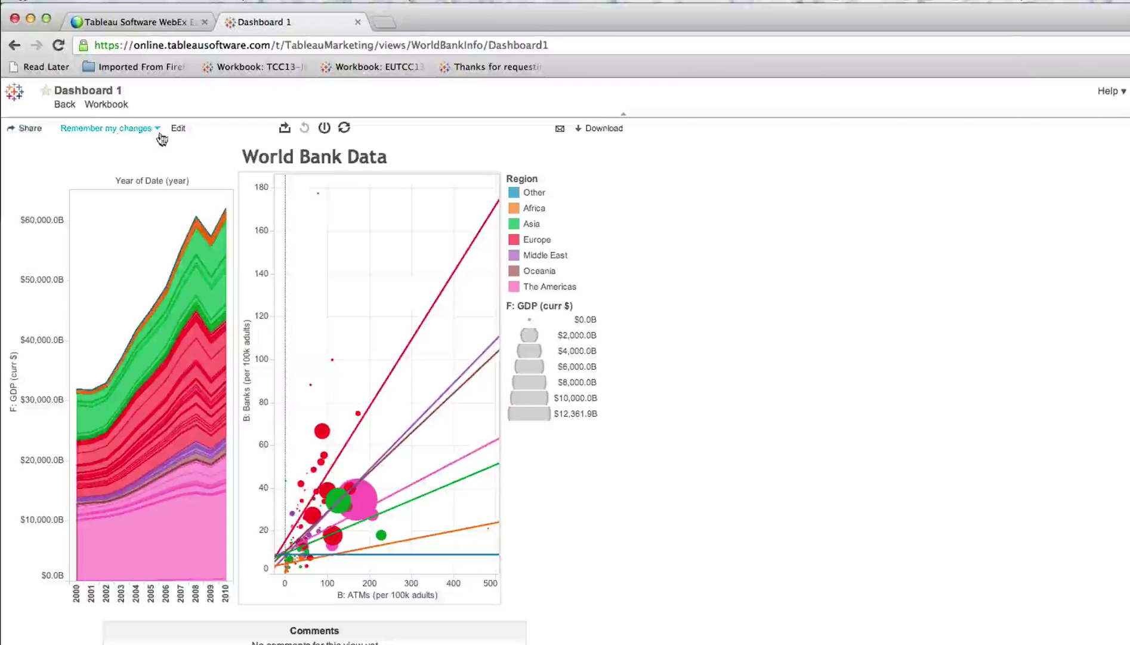
click(179, 128)
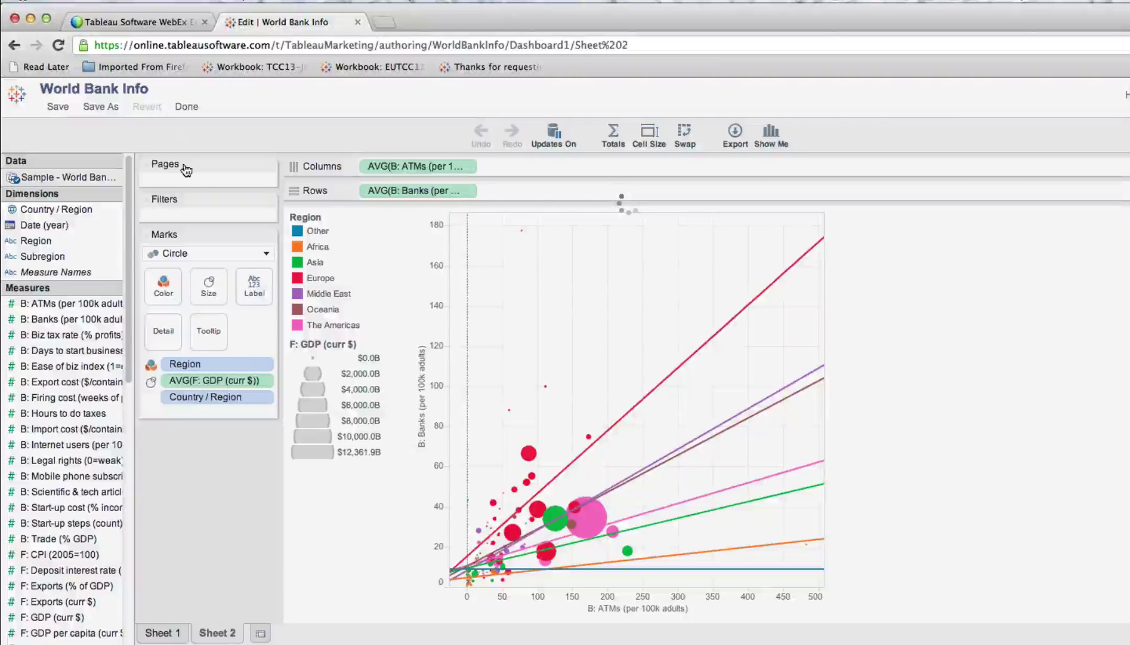
- Put the P: Population (count) measure on Size so bubbles scale by average population
scroll(119, 596, down, 10)
click(38, 564)
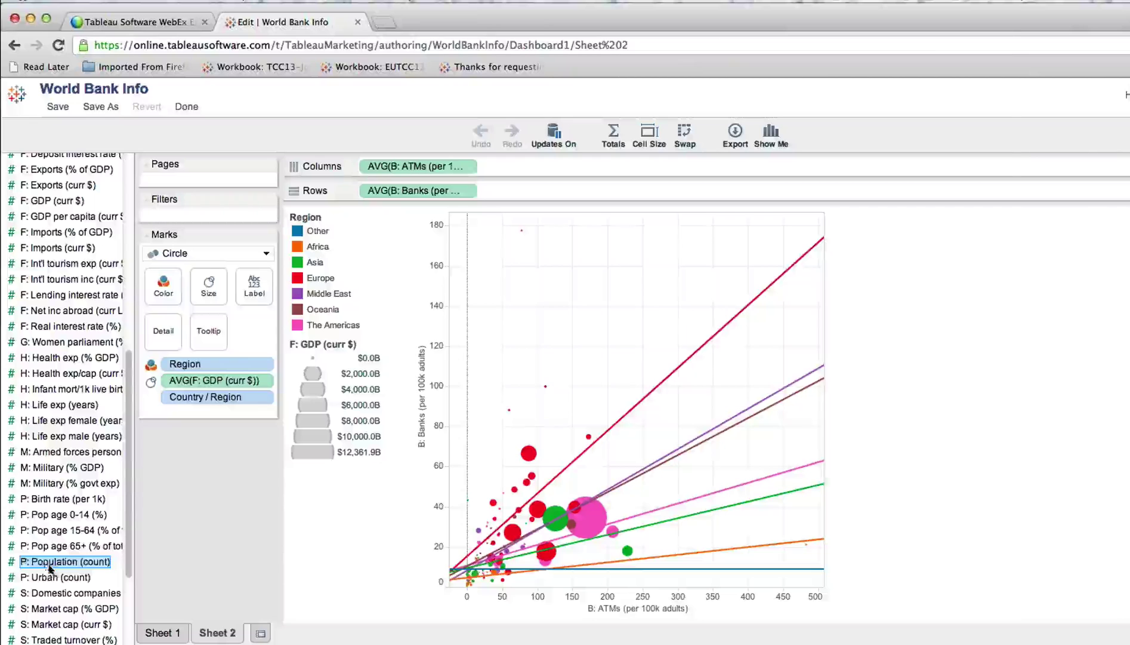
drag(55, 567, 209, 289)
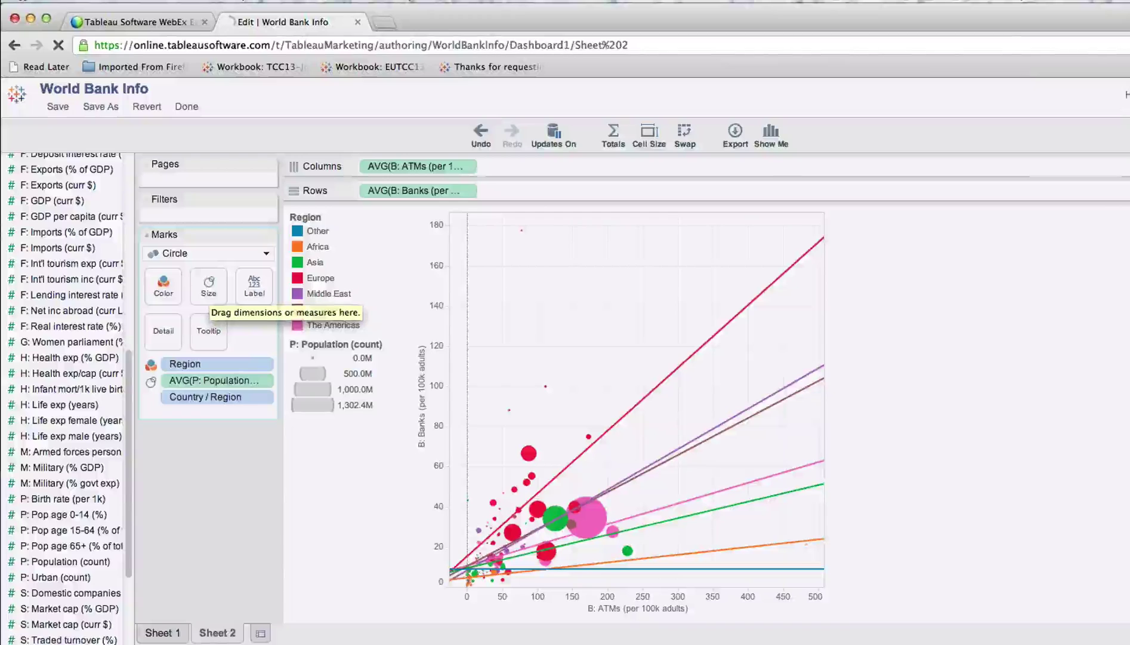